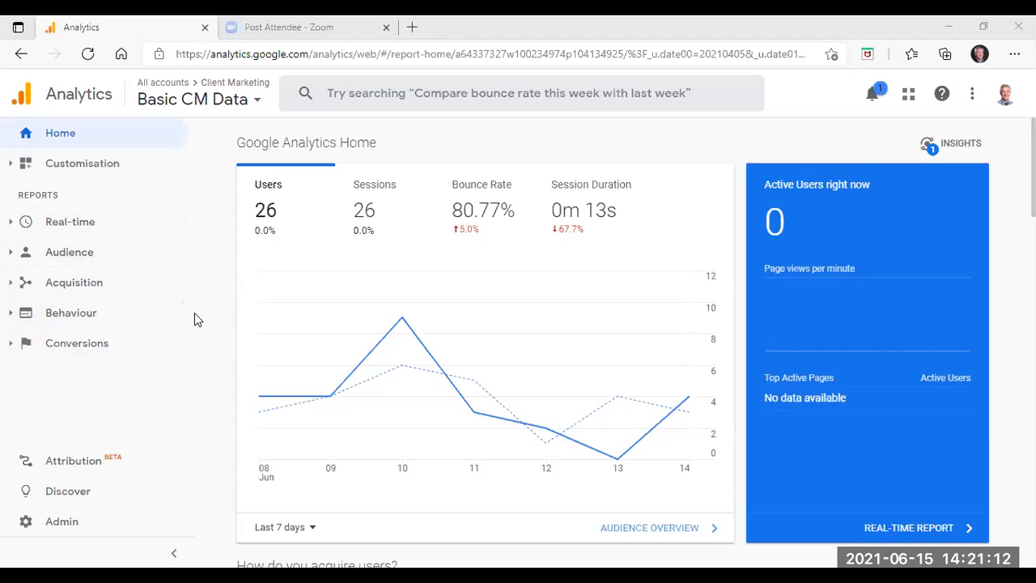
# Set the date range of the Users overview chart on the Home page to the last 28 days.
pyautogui.scroll(-1, 195, 316)
pyautogui.scroll(1, 194, 326)
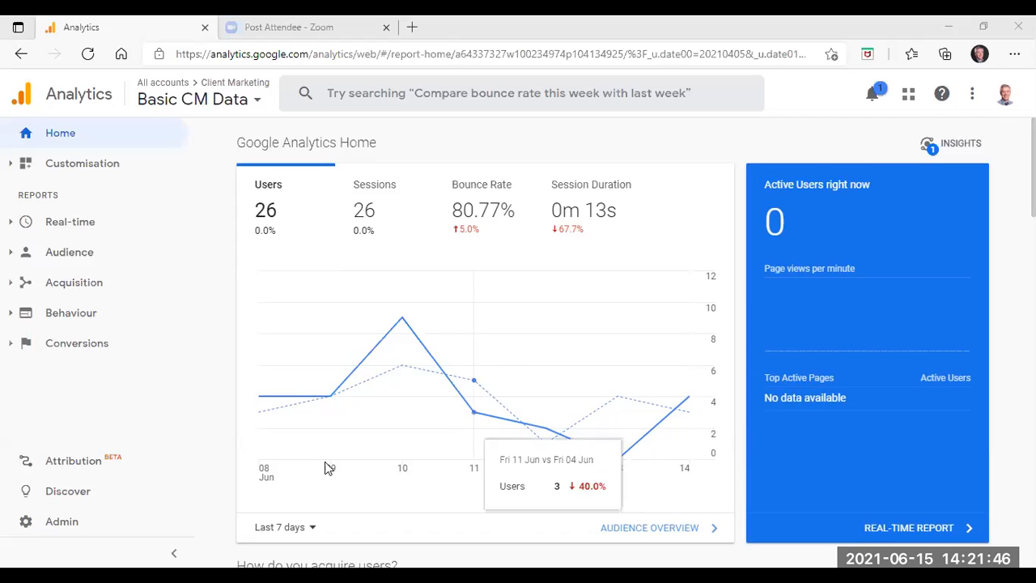
pyautogui.click(315, 530)
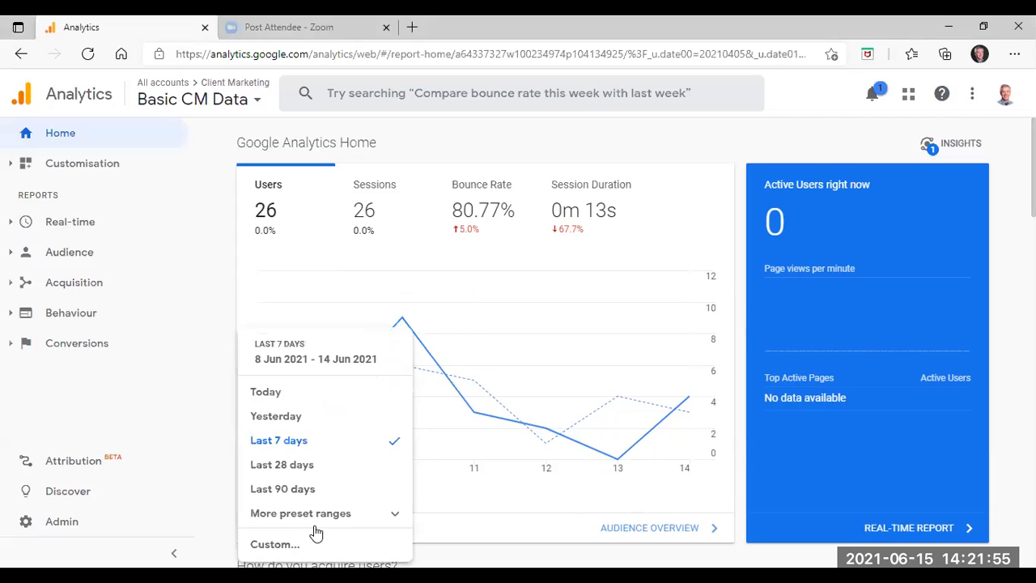
pyautogui.click(297, 472)
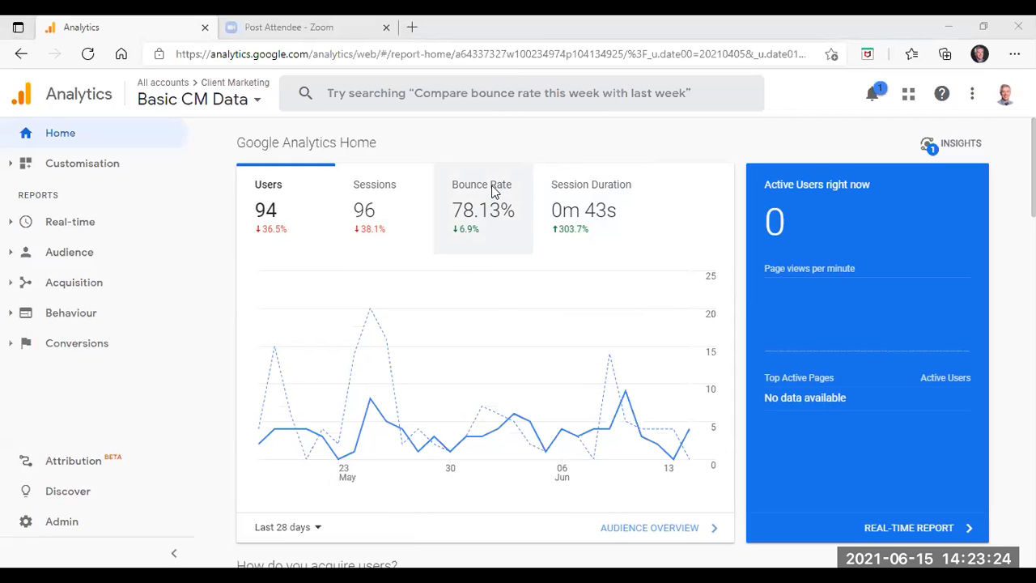
pyautogui.moveTo(476, 298)
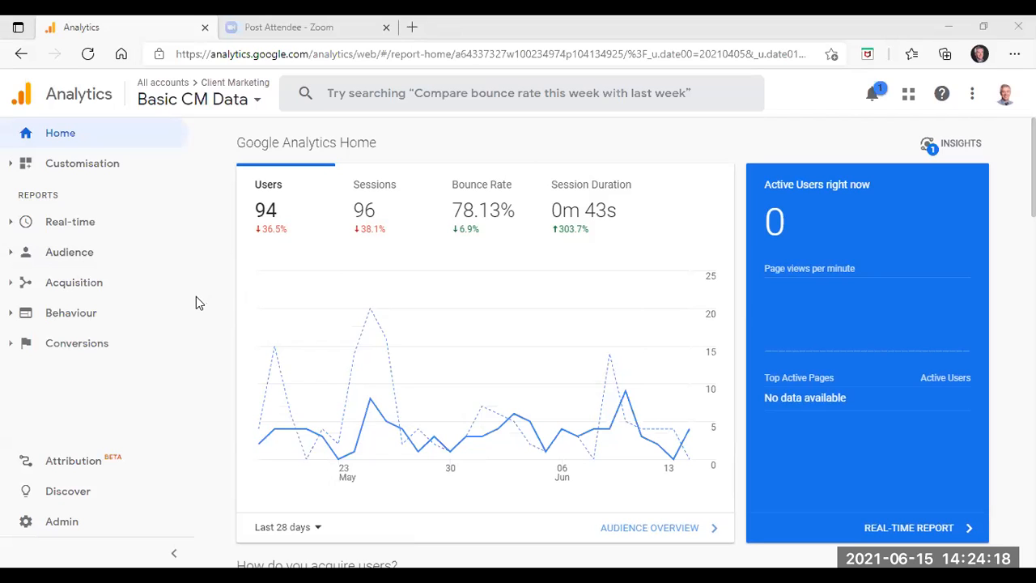
# Set the date range of the Traffic Channel chart under "How do you acquire users?" to the last 90 days.
pyautogui.scroll(-1, 197, 294)
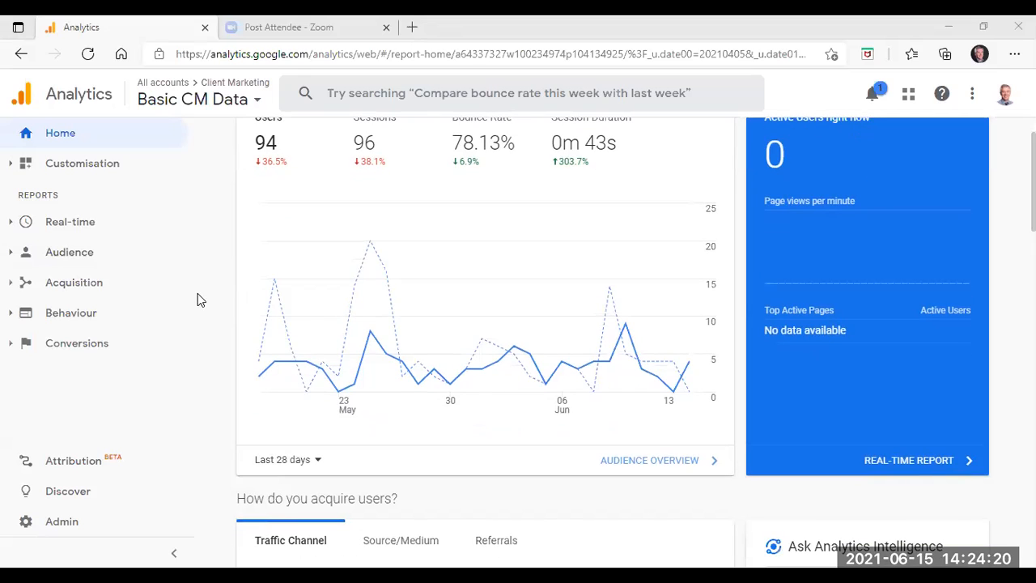
pyautogui.scroll(1, 204, 290)
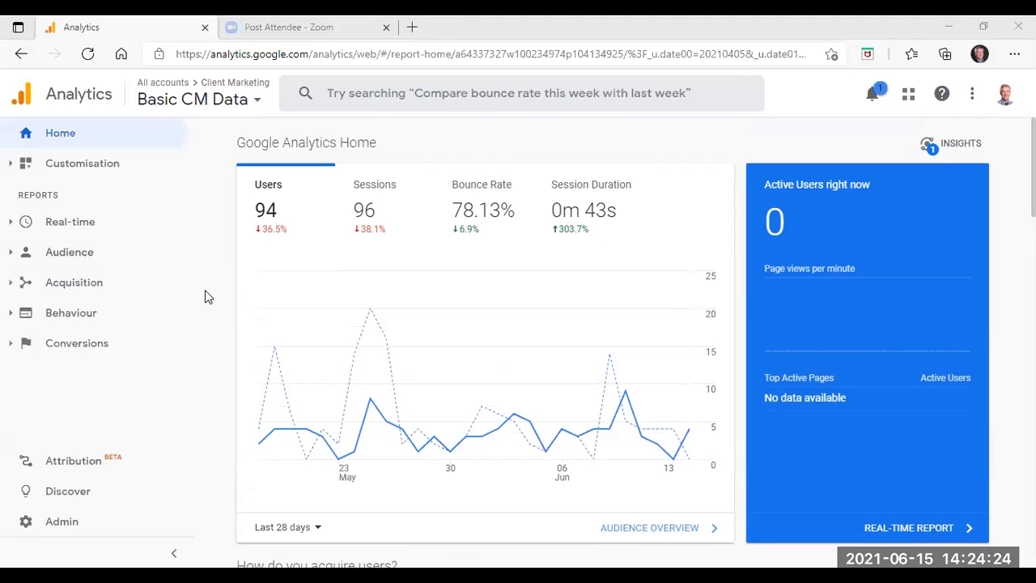
pyautogui.scroll(-2, 211, 296)
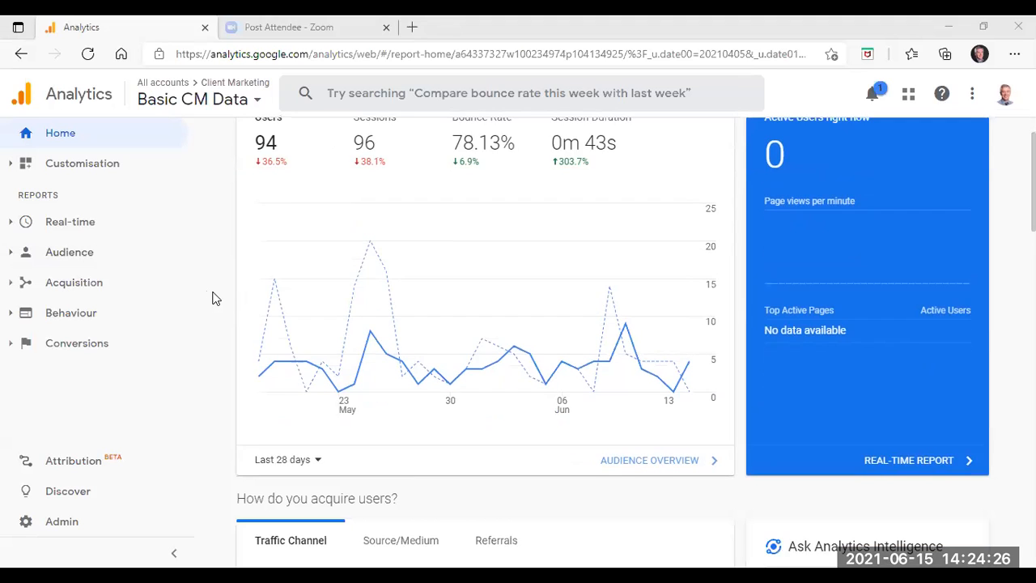
pyautogui.scroll(-3, 214, 296)
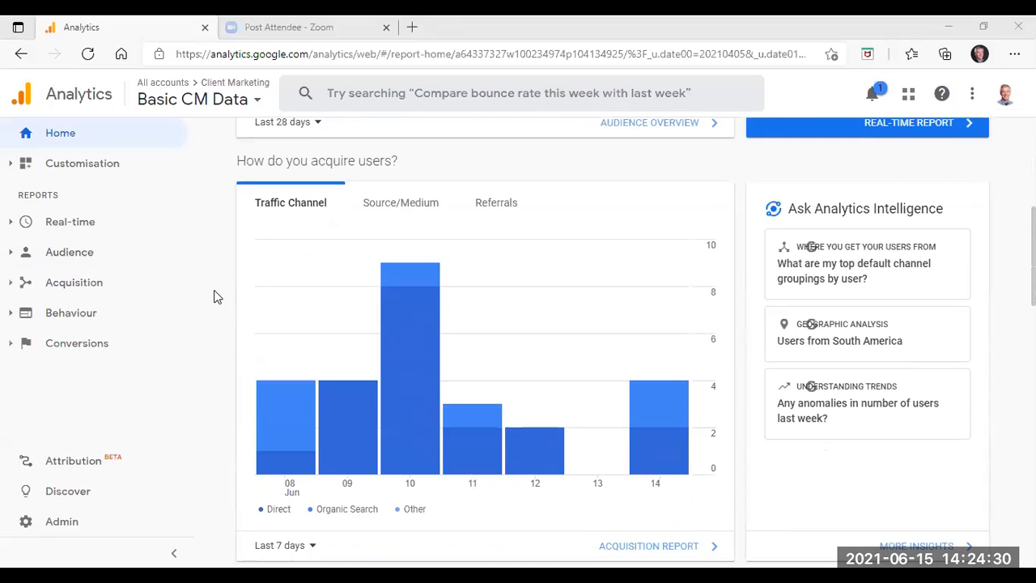
pyautogui.scroll(-1, 212, 296)
pyautogui.scroll(1, 213, 296)
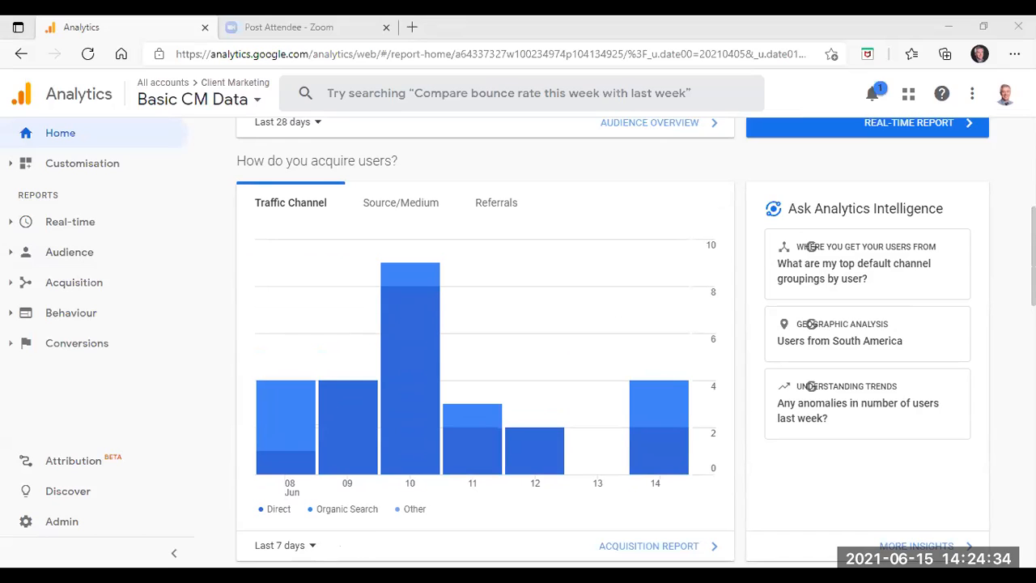
pyautogui.click(314, 548)
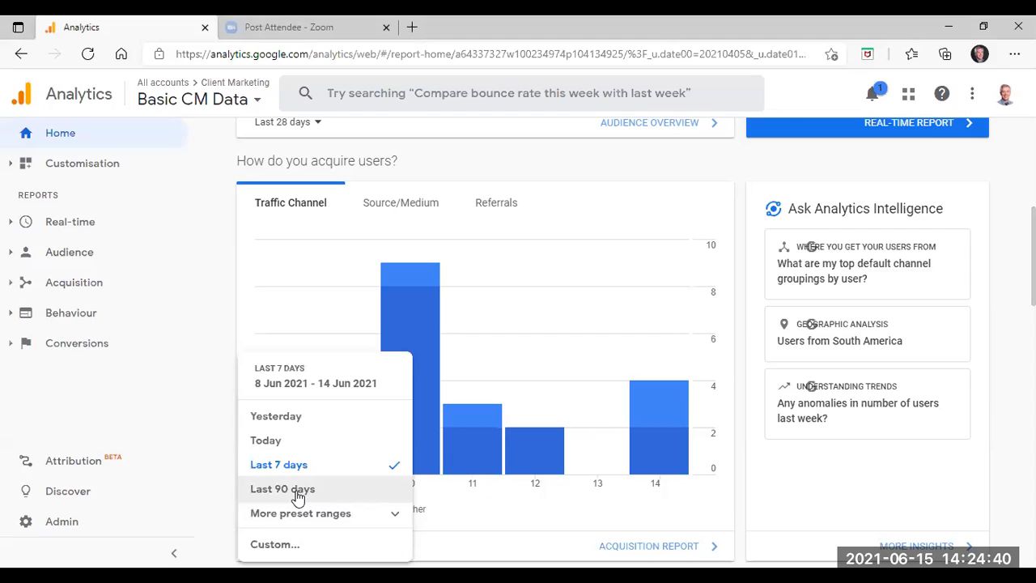
pyautogui.click(298, 490)
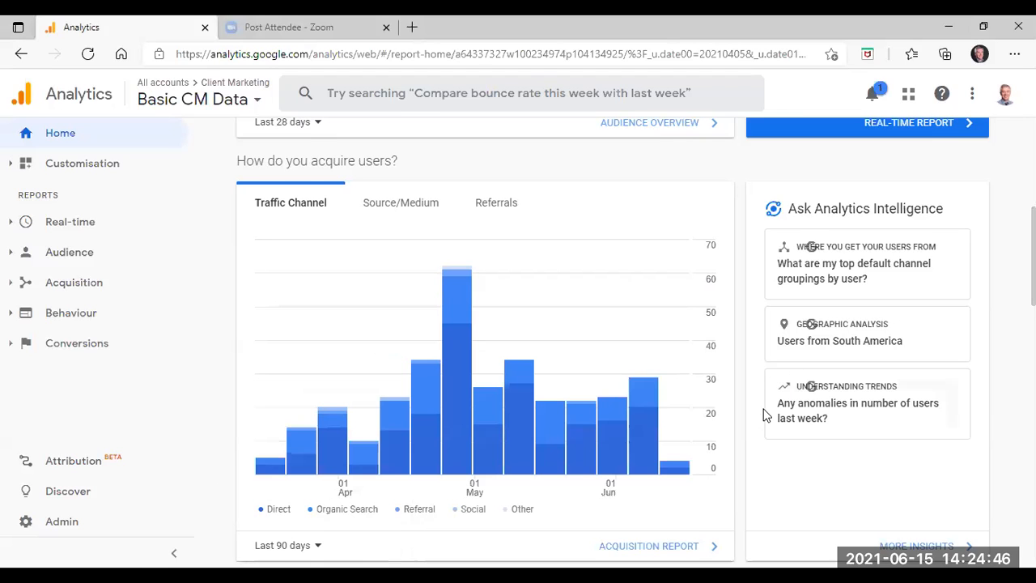
# Examine the weekly traffic channel breakdown in the user acquisition chart, including the first bar and the tallest bar.
pyautogui.scroll(-1, 483, 473)
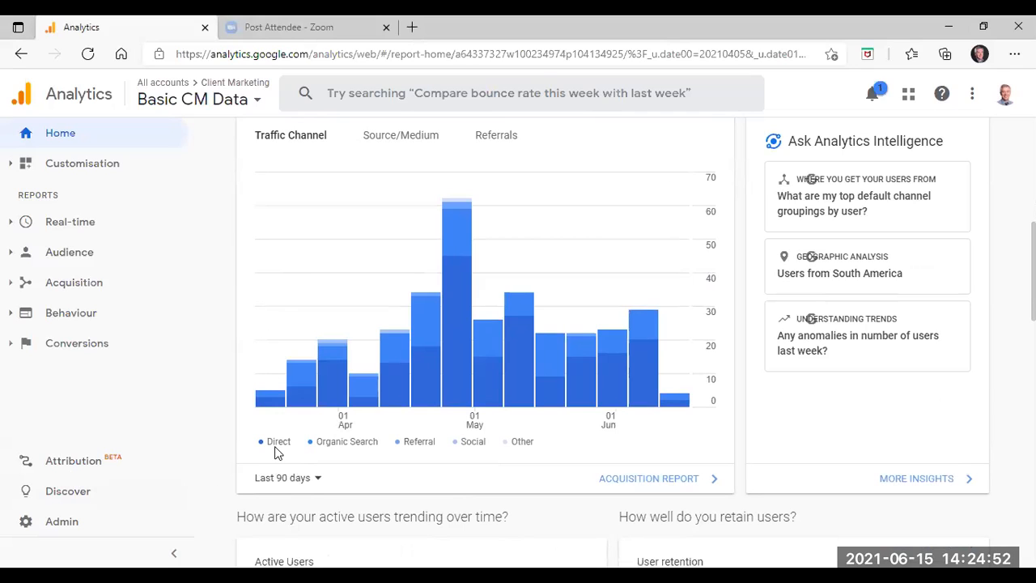
pyautogui.moveTo(275, 403)
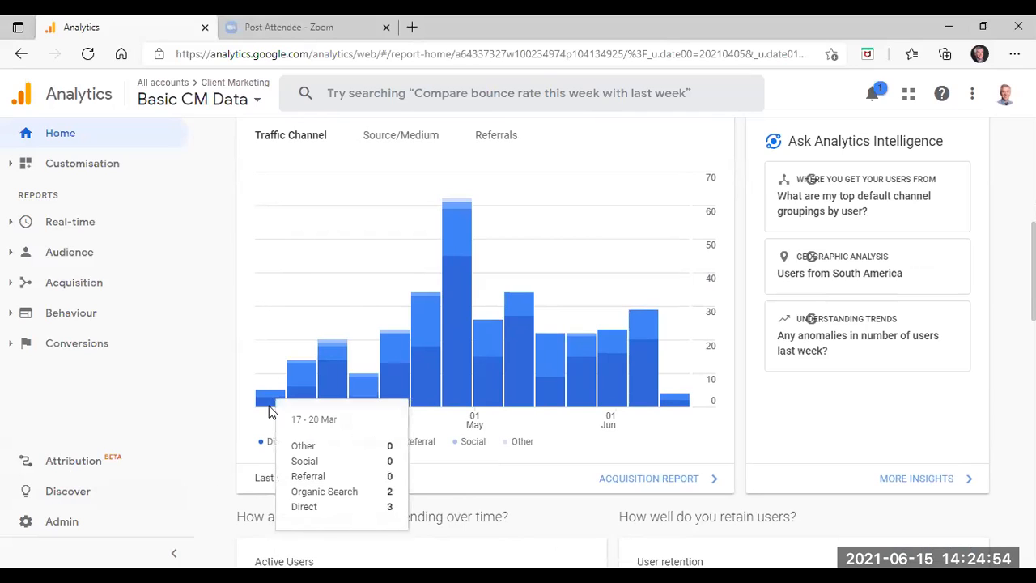
pyautogui.moveTo(450, 277)
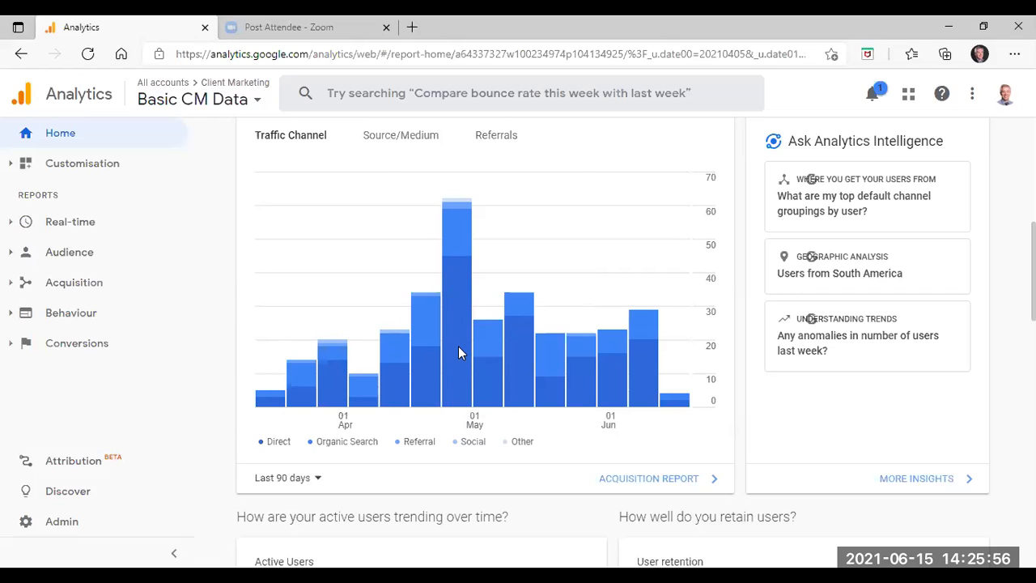
pyautogui.moveTo(459, 354)
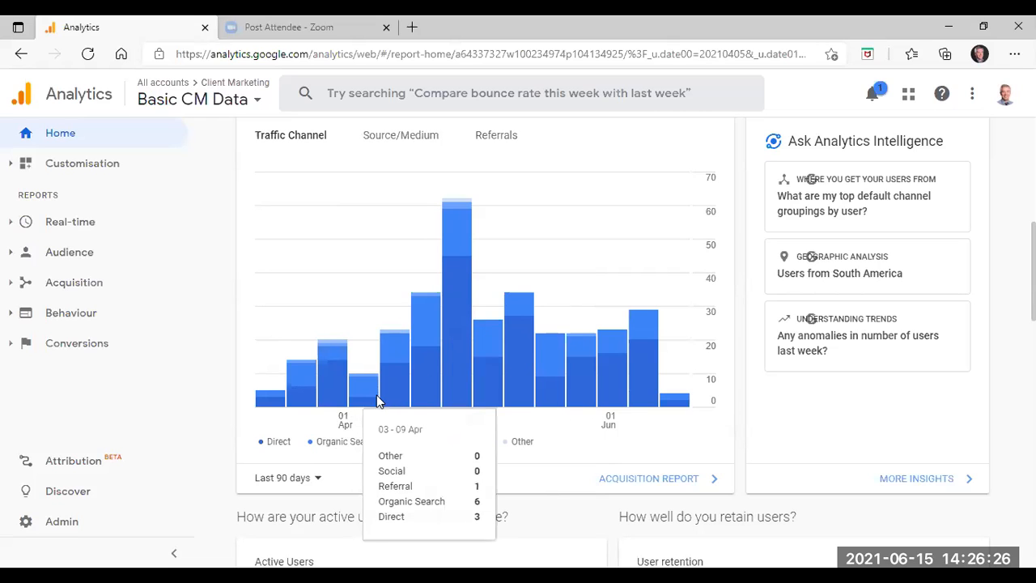
pyautogui.scroll(1, 379, 394)
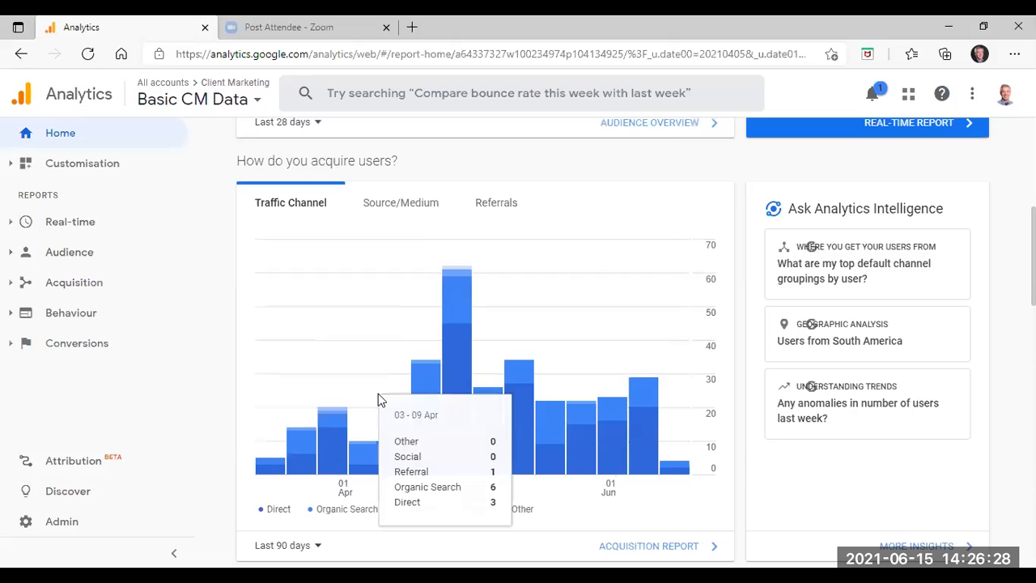
# Review the Active Users trend and inspect the Week 0 and Week 1 cells of the User retention table.
pyautogui.scroll(-4, 378, 393)
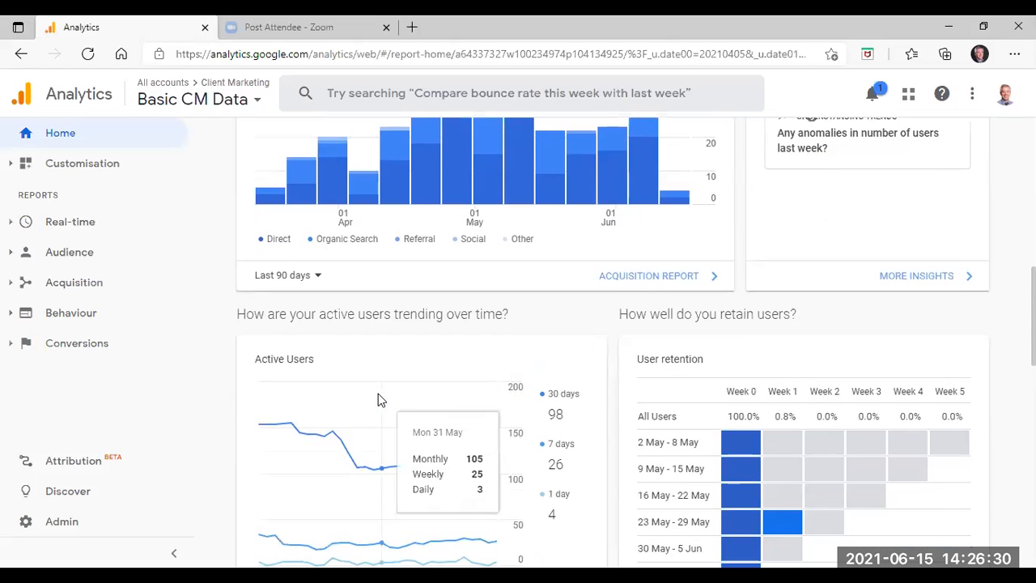
pyautogui.scroll(-1, 378, 394)
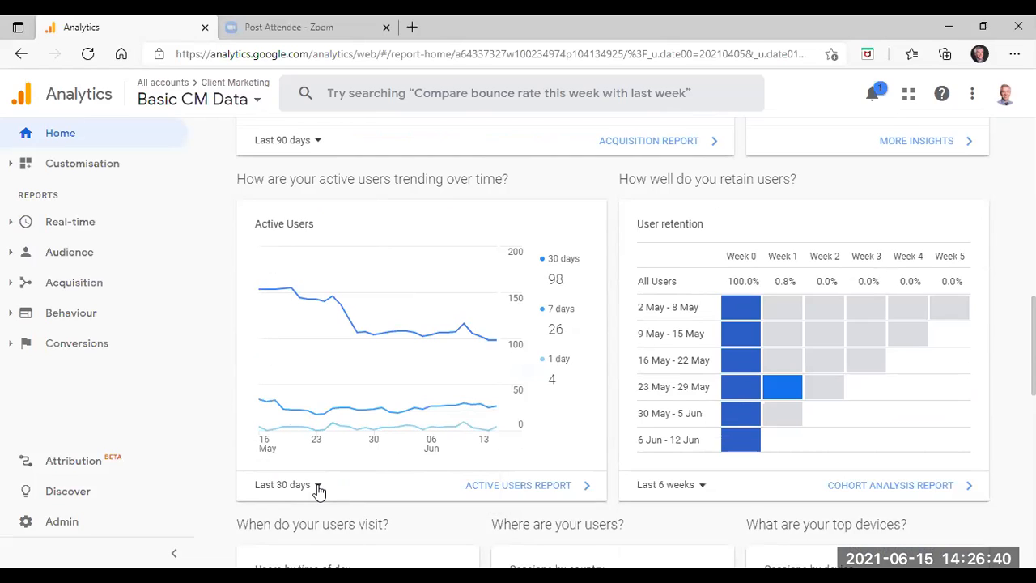
pyautogui.moveTo(267, 294)
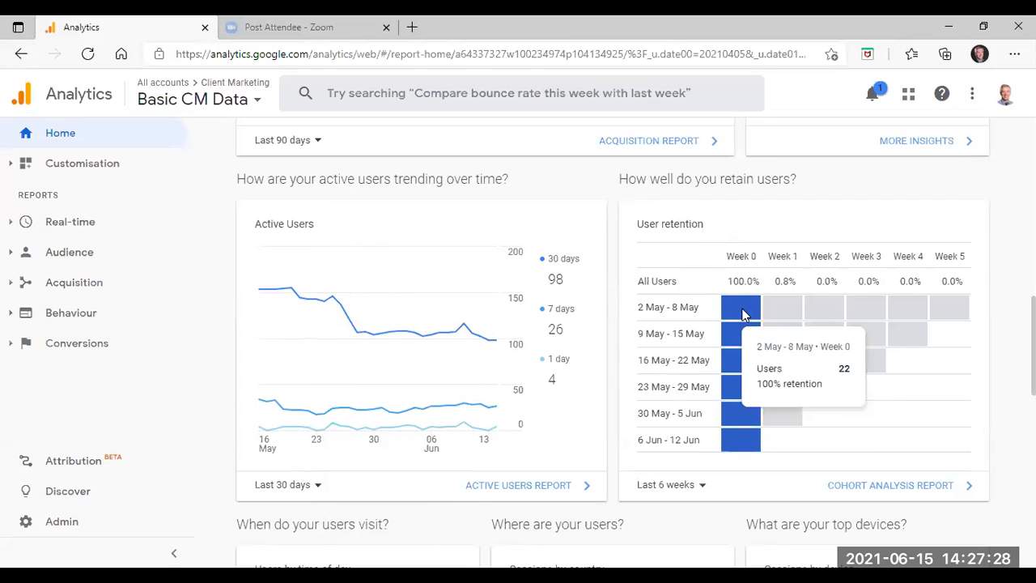
pyautogui.moveTo(746, 375)
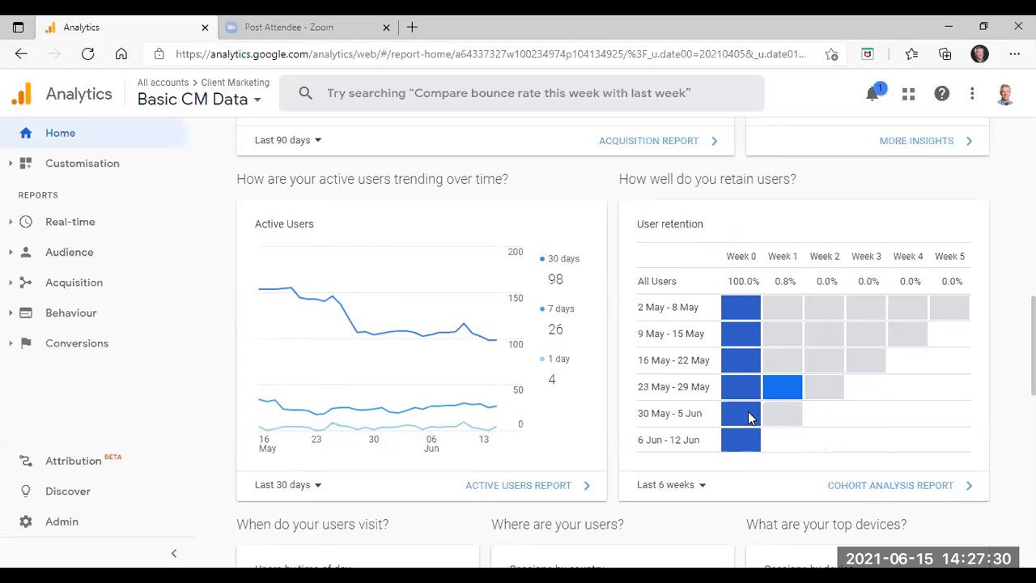
pyautogui.moveTo(782, 391)
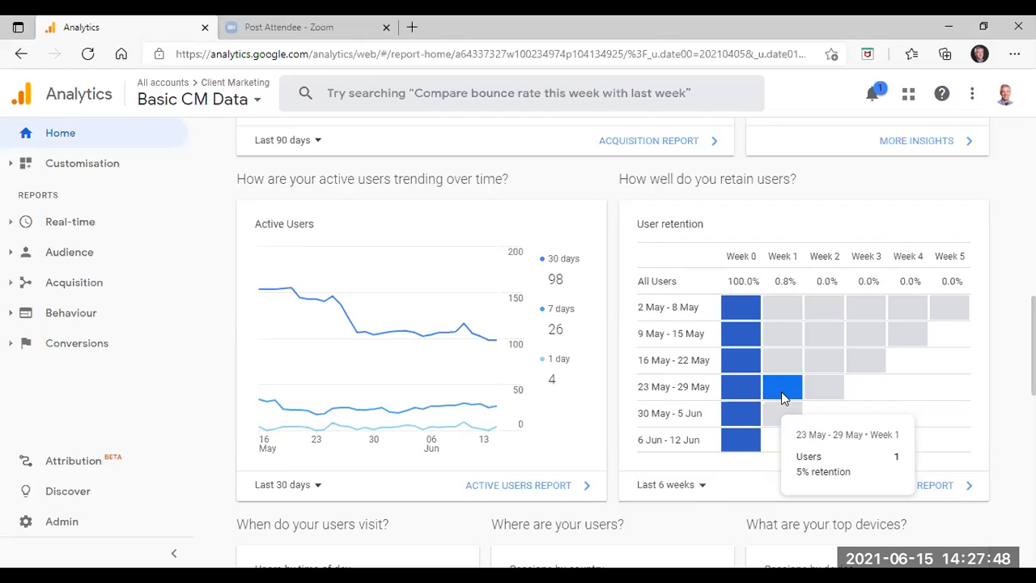
# Examine the Users by time of day heatmap, checking individual day and hour cells for visitor numbers.
pyautogui.scroll(-4, 520, 405)
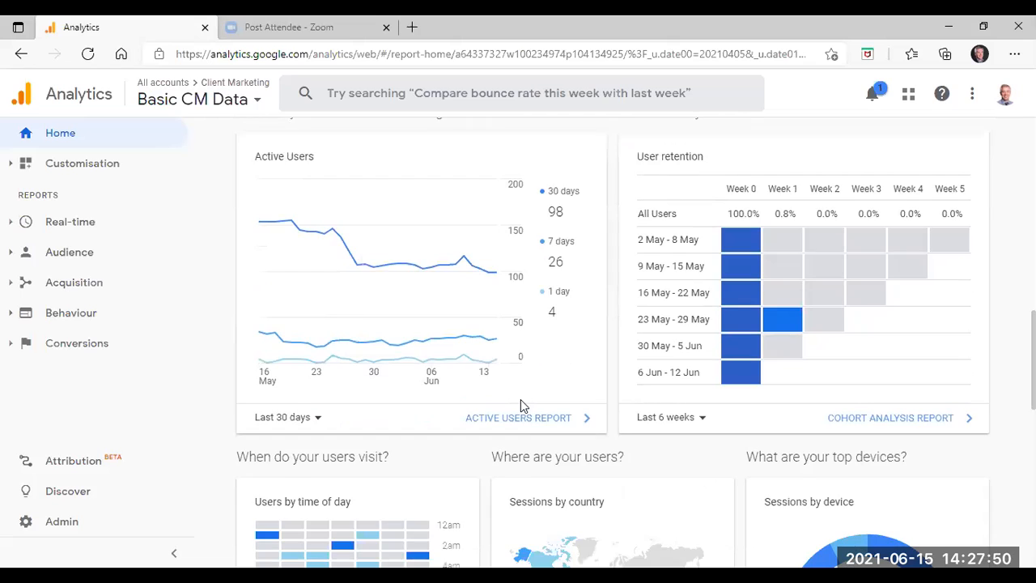
pyautogui.scroll(-1, 521, 401)
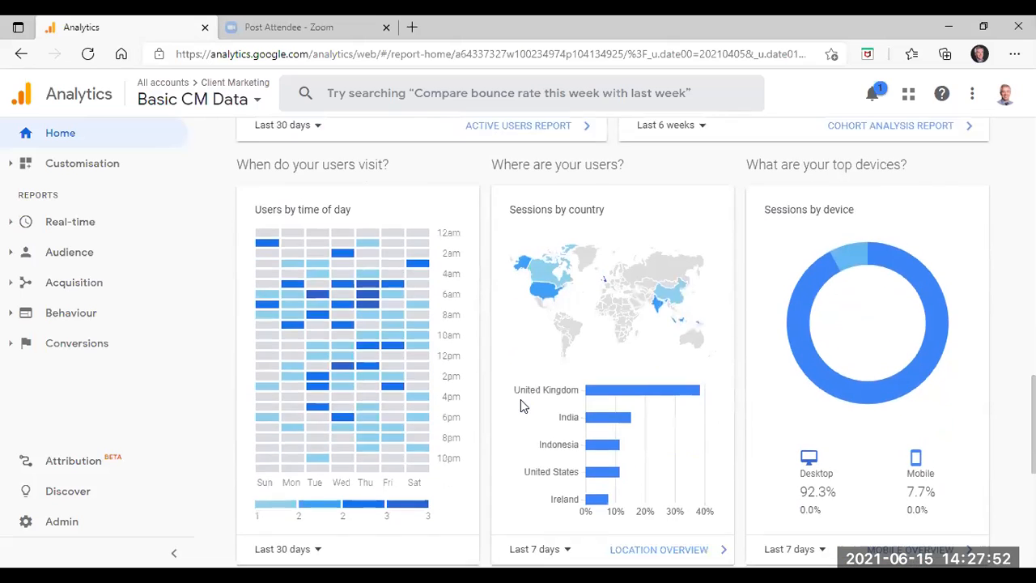
pyautogui.scroll(1, 521, 400)
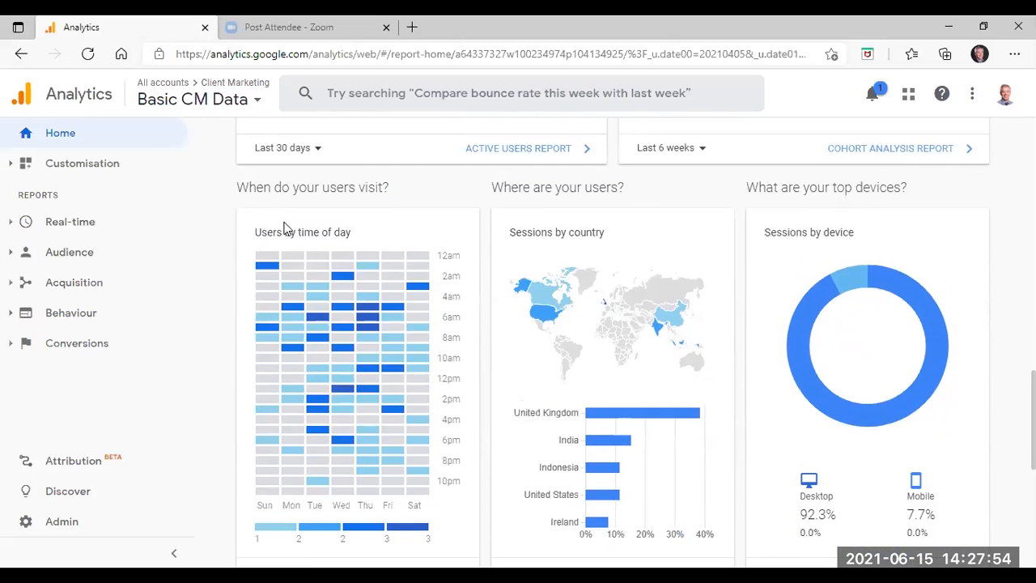
pyautogui.moveTo(419, 291)
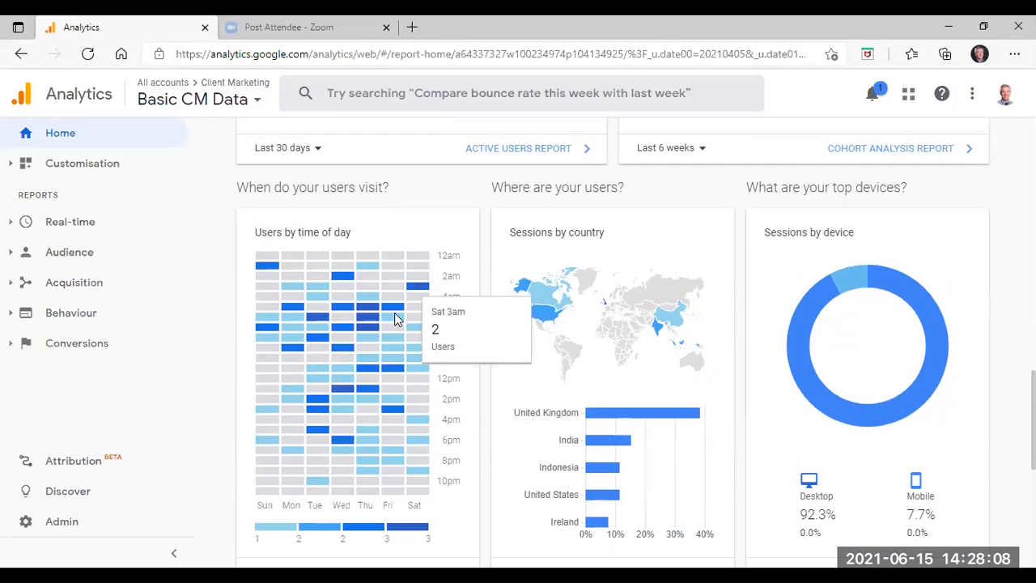
pyautogui.moveTo(363, 312)
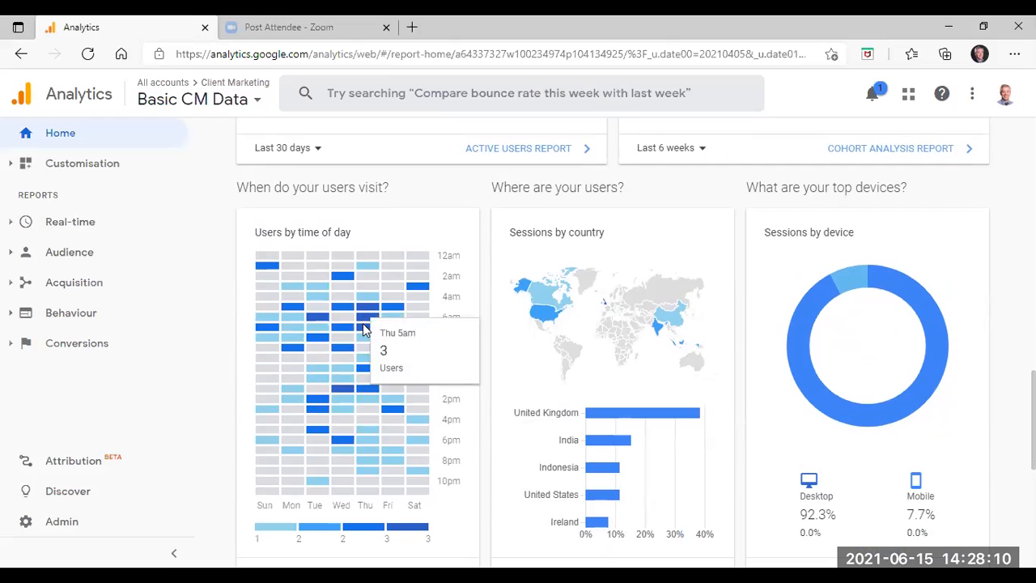
pyautogui.moveTo(336, 435)
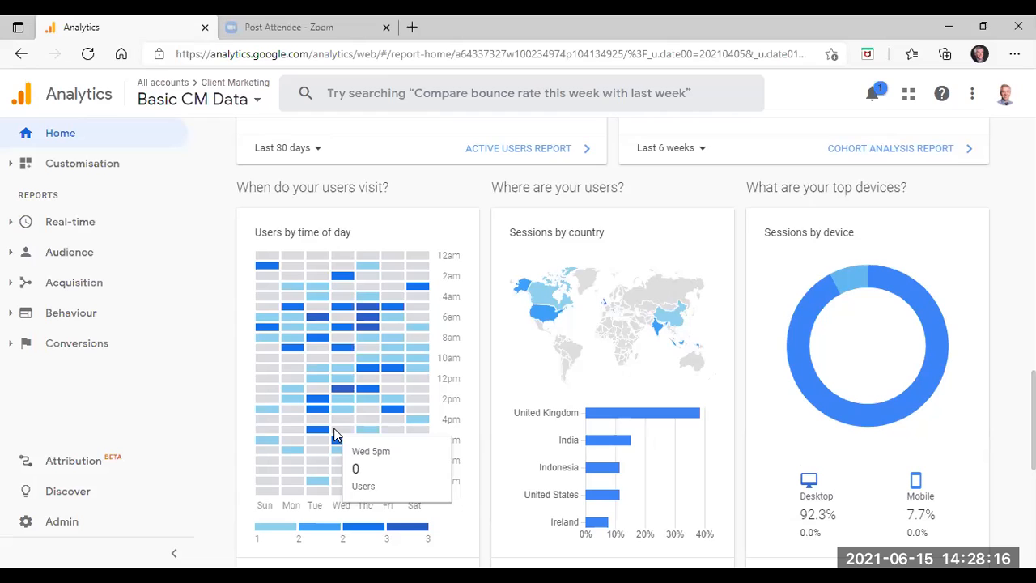
# Inspect the country bars in the Sessions by country chart, including India and Indonesia.
pyautogui.scroll(-1, 336, 436)
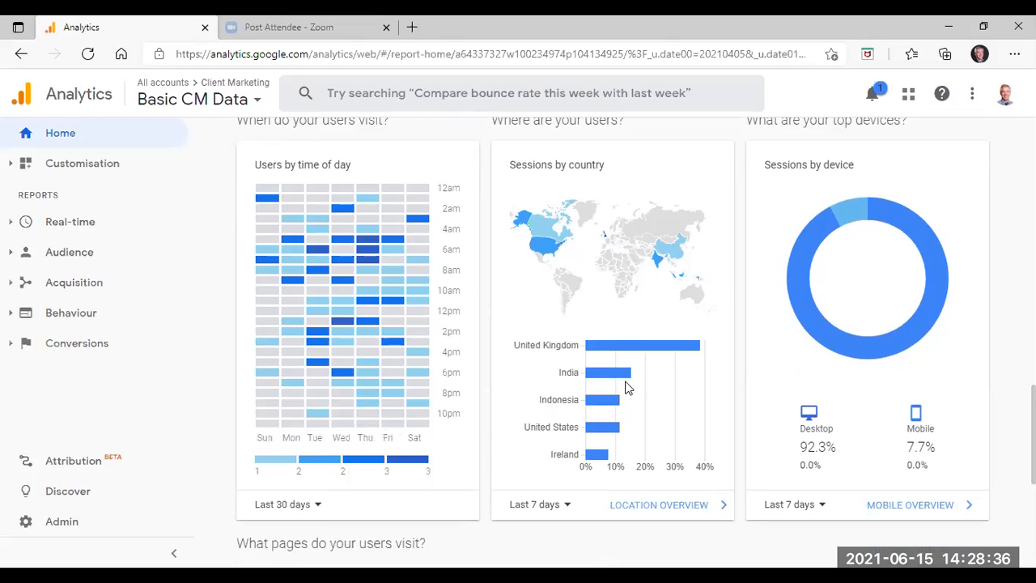
pyautogui.moveTo(609, 375)
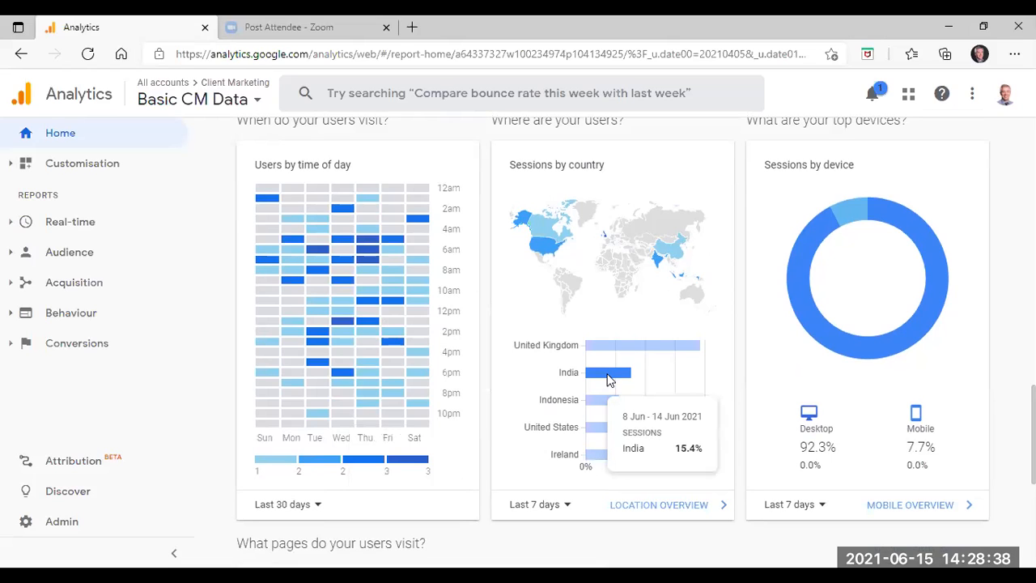
pyautogui.moveTo(610, 400)
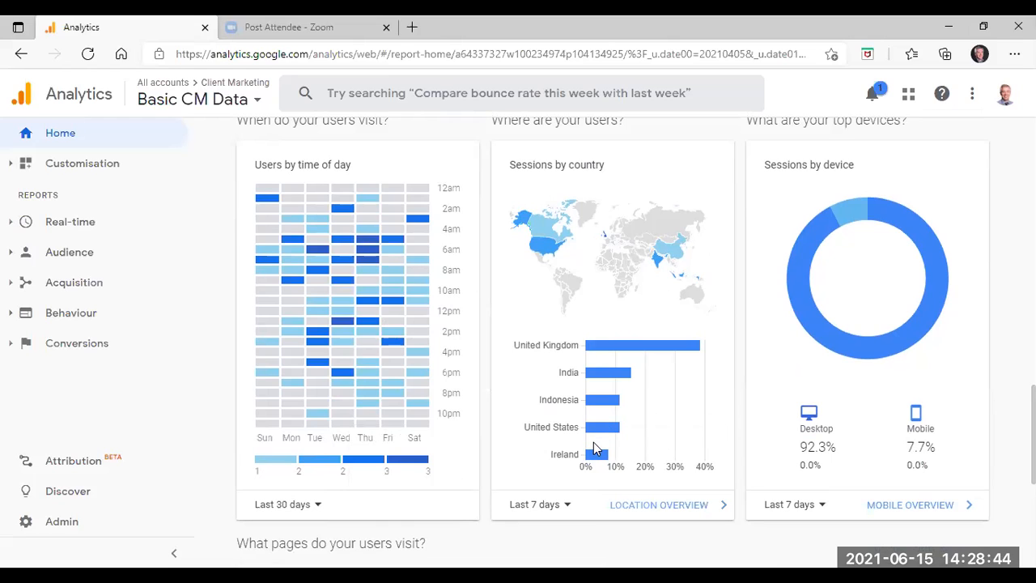
pyautogui.moveTo(654, 353)
pyautogui.scroll(1, 822, 255)
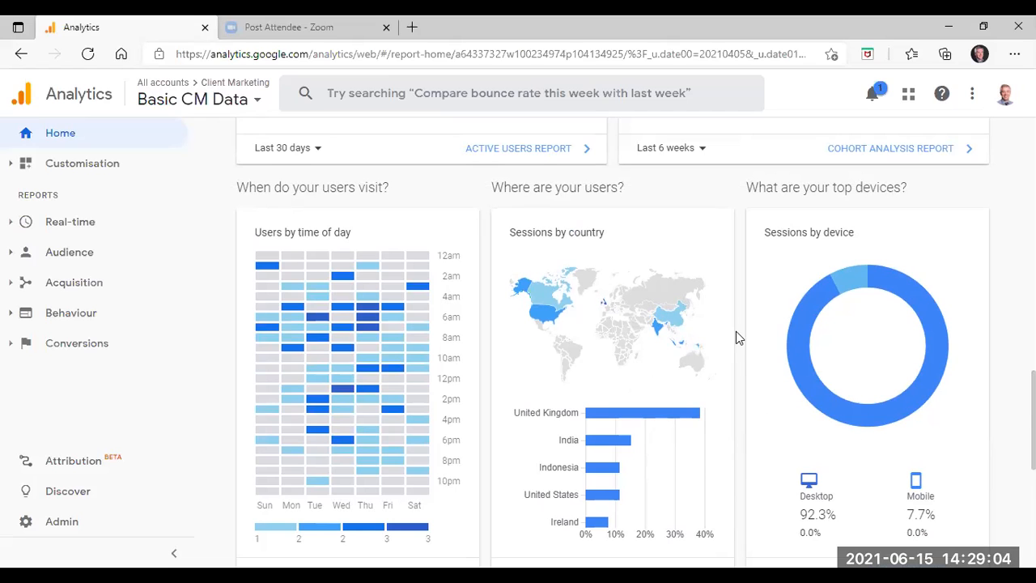
# Review the Sessions by device chart and the table of pages that users visit.
pyautogui.scroll(-3, 736, 331)
pyautogui.scroll(-1, 738, 338)
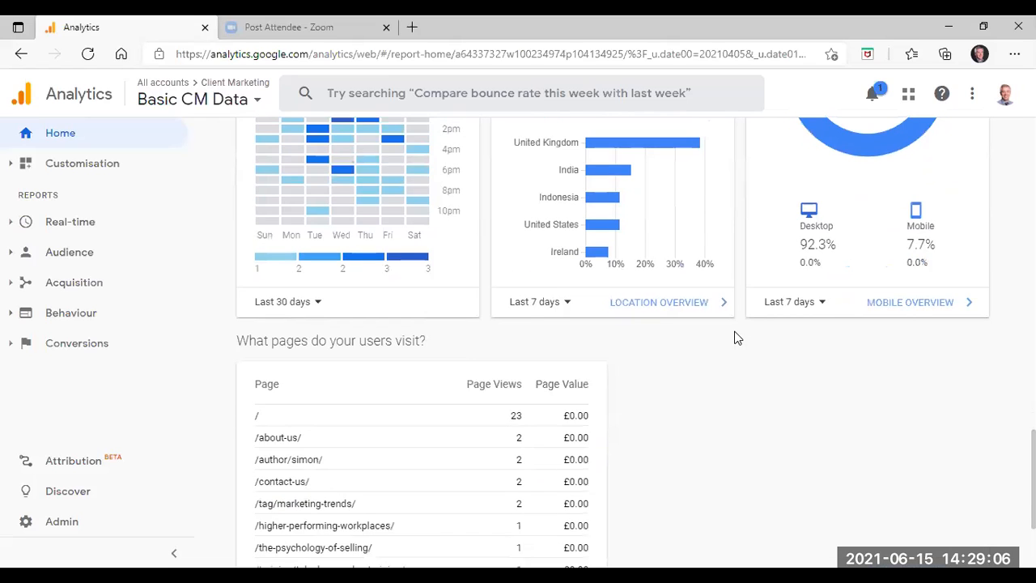
pyautogui.scroll(3, 737, 337)
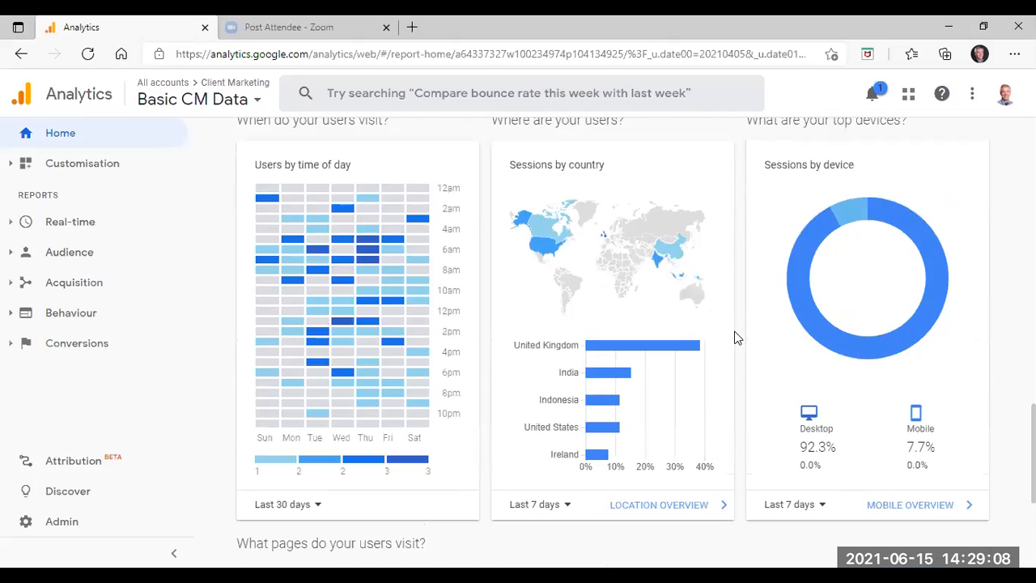
pyautogui.scroll(-5, 735, 337)
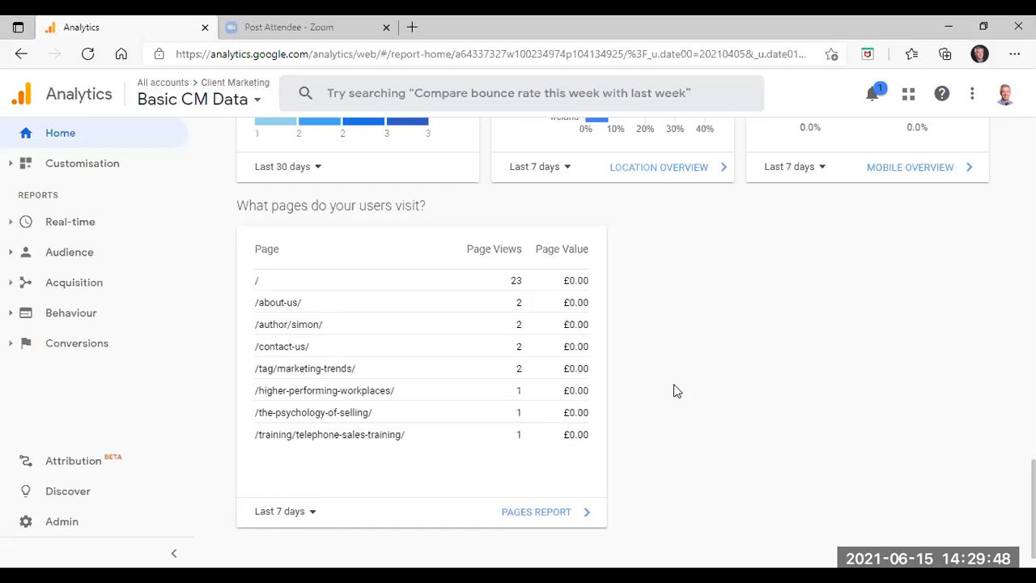
pyautogui.scroll(2, 672, 392)
pyautogui.scroll(5, 671, 394)
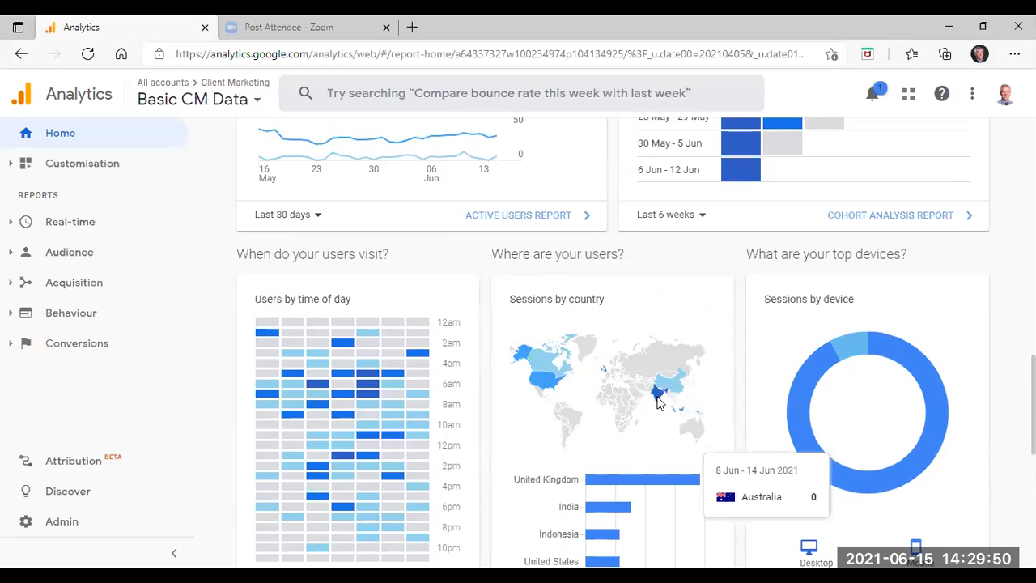
# Open the Audience Overview report and check the highest late-April peak in the daily Users chart.
pyautogui.scroll(7, 660, 404)
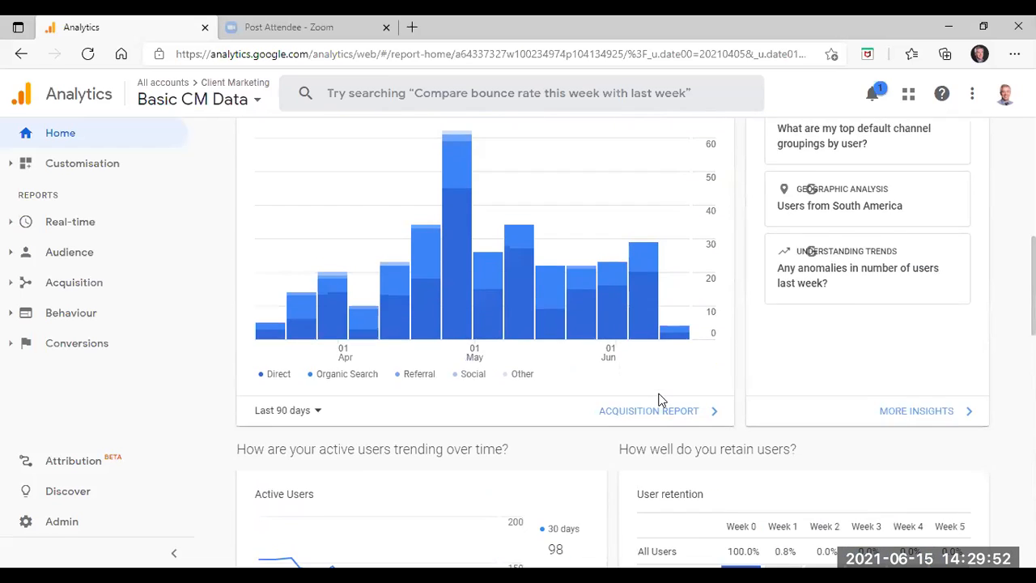
pyautogui.scroll(4, 660, 399)
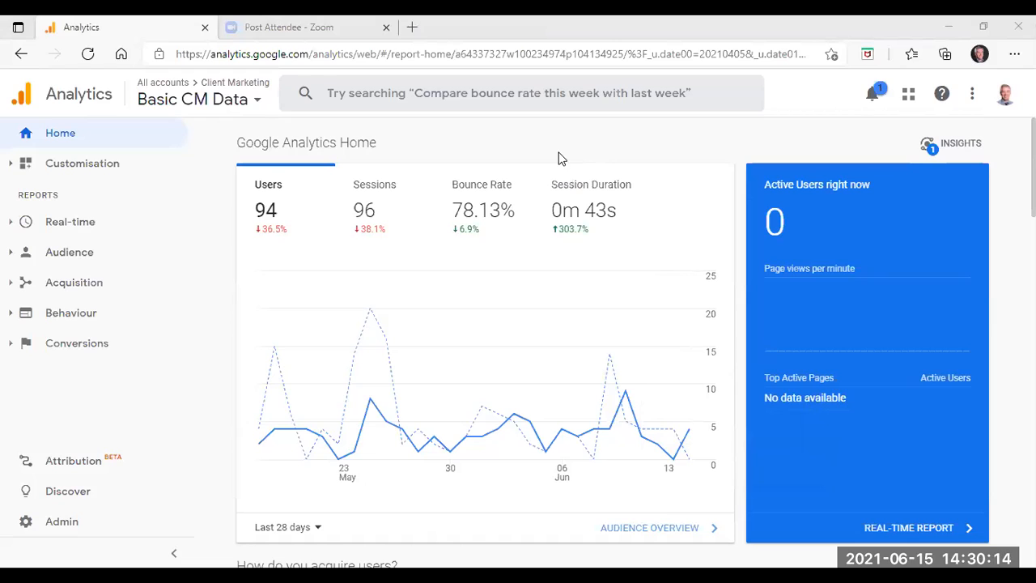
pyautogui.click(87, 235)
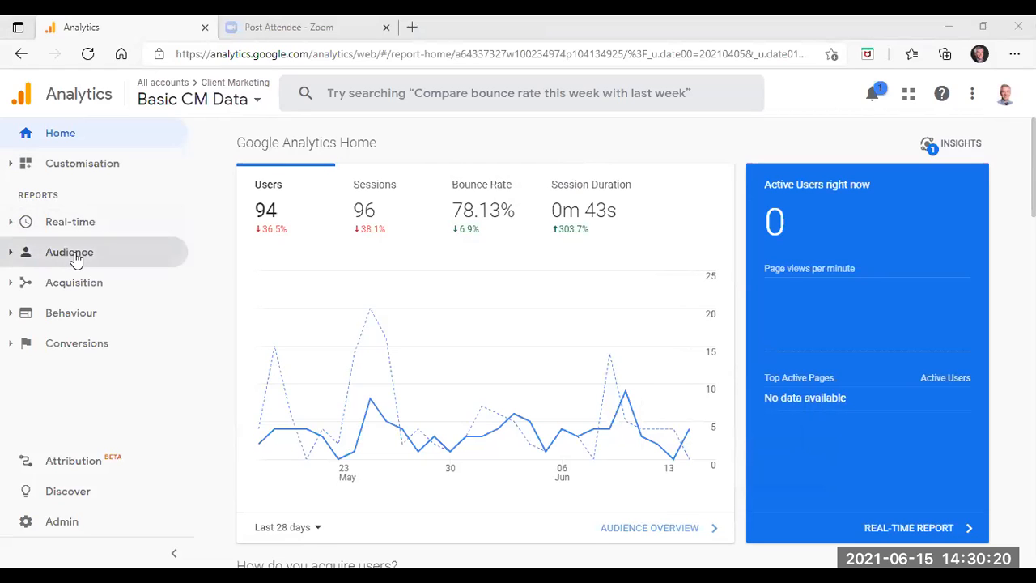
pyautogui.click(76, 259)
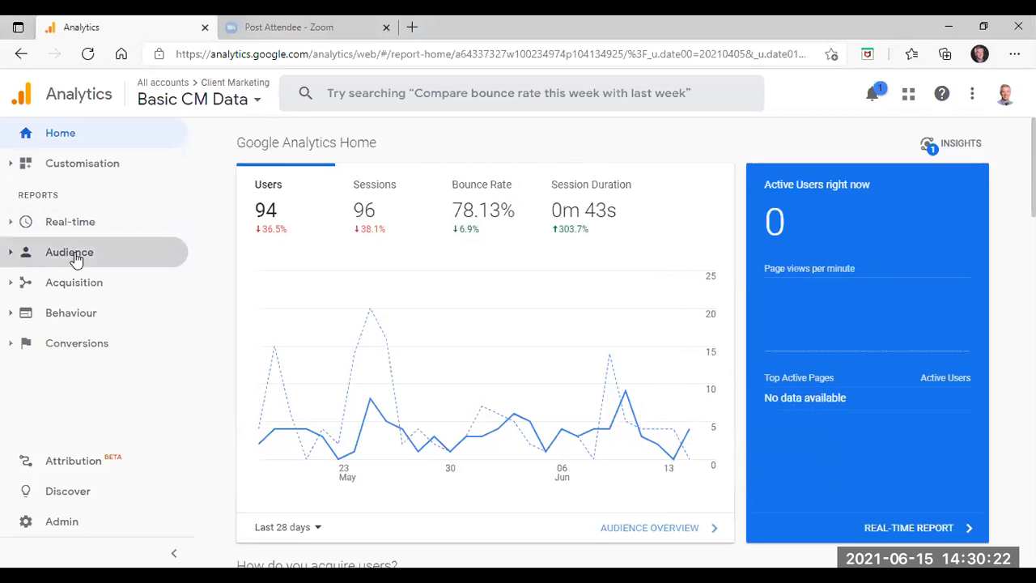
pyautogui.click(13, 260)
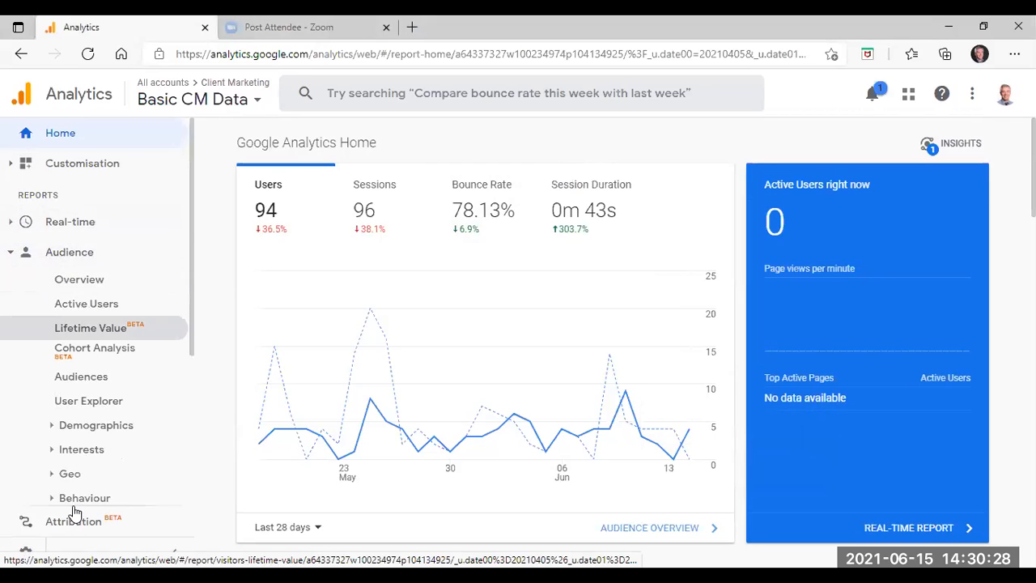
pyautogui.click(86, 289)
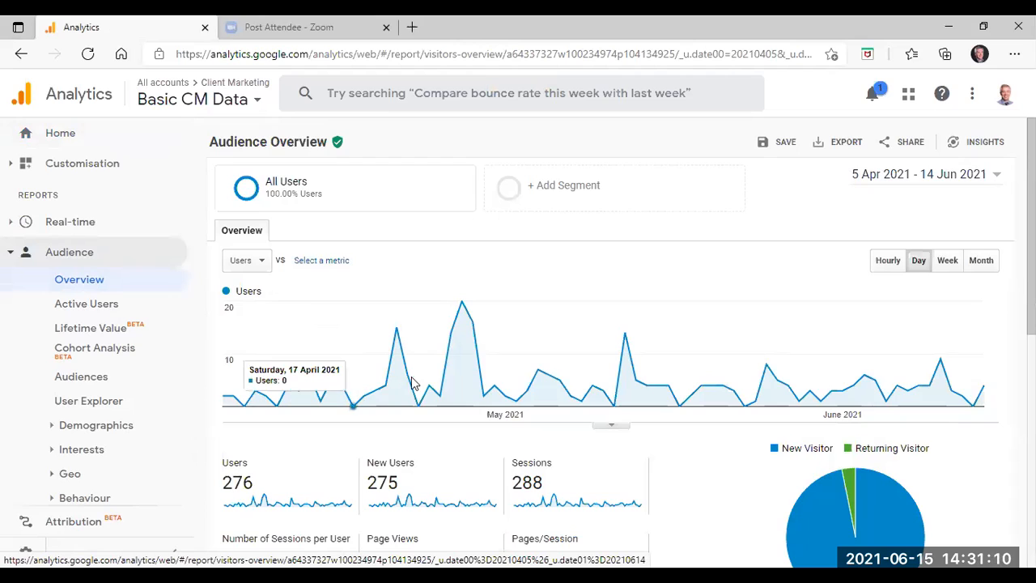
pyautogui.moveTo(464, 312)
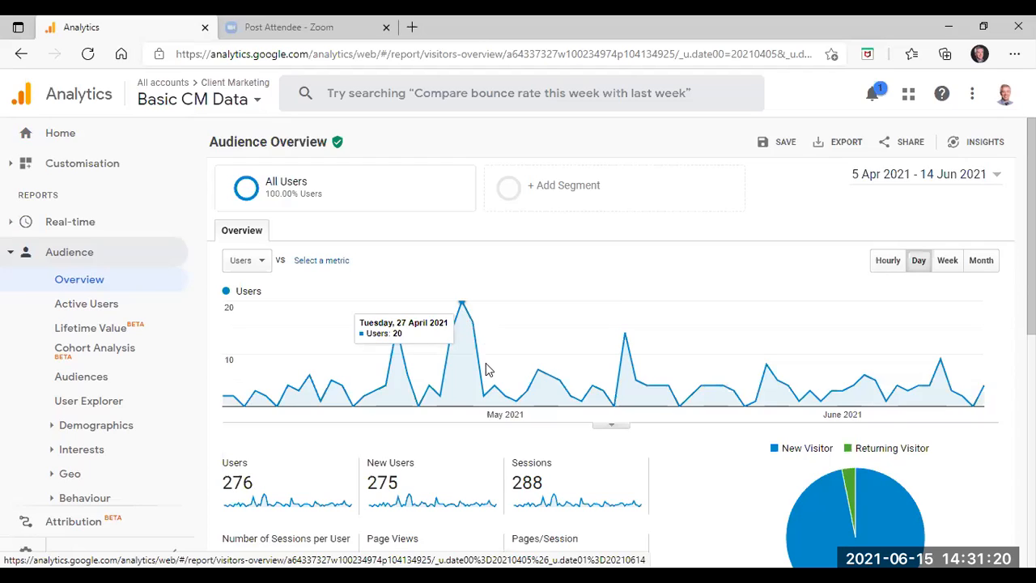
# Review the Audience Overview metrics, the New Visitor versus Returning Visitor pie chart and the Language table.
pyautogui.scroll(-1, 487, 370)
pyautogui.scroll(-1, 487, 368)
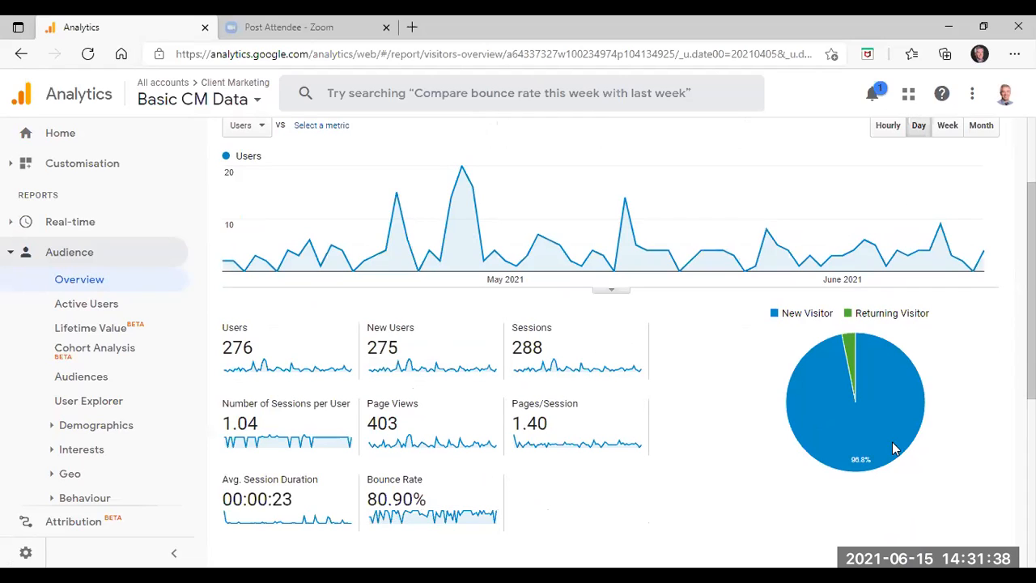
pyautogui.moveTo(824, 422)
pyautogui.scroll(-1, 705, 416)
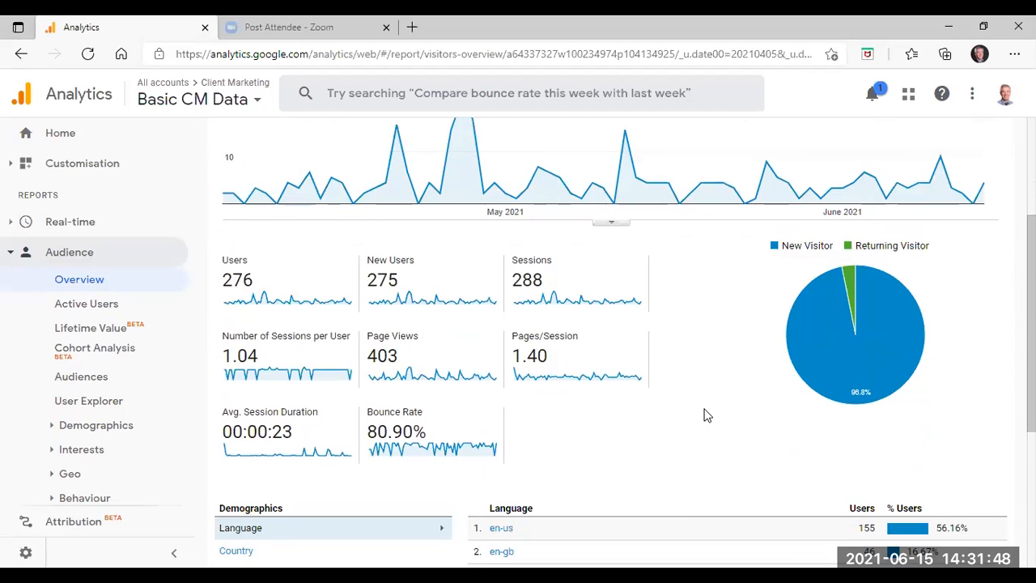
pyautogui.scroll(-3, 704, 416)
pyautogui.scroll(-1, 704, 415)
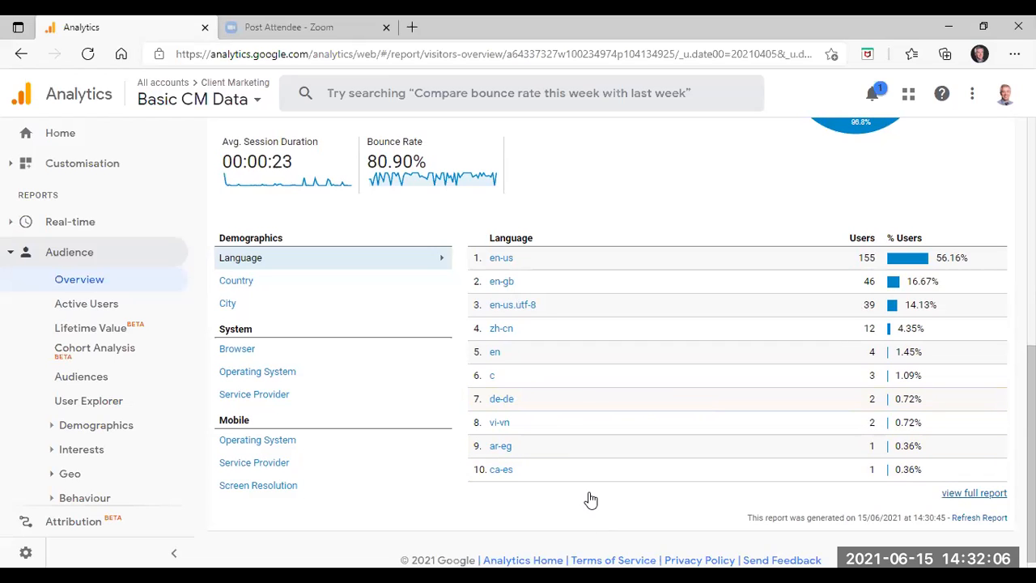
pyautogui.scroll(1, 590, 498)
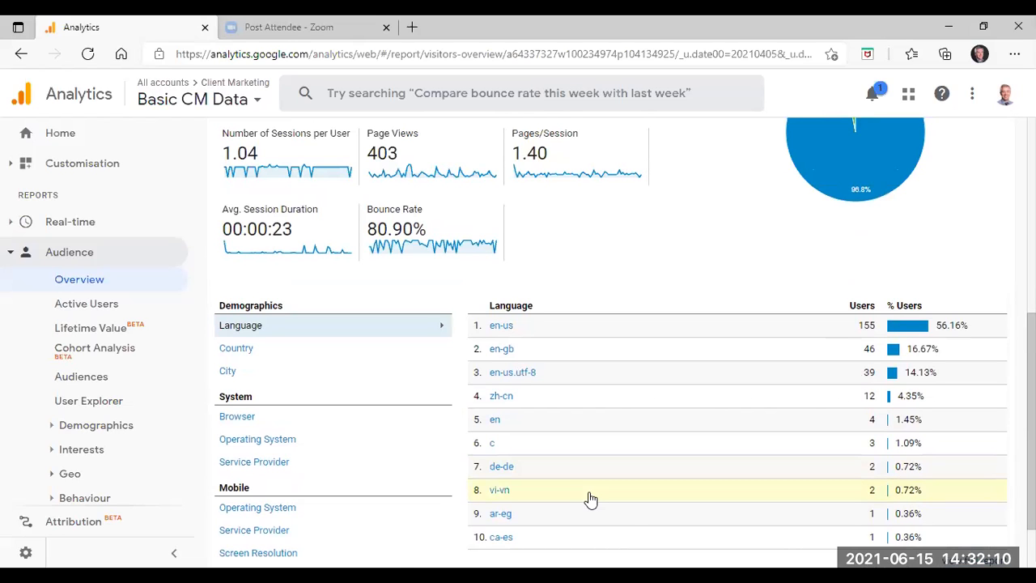
pyautogui.scroll(5, 590, 499)
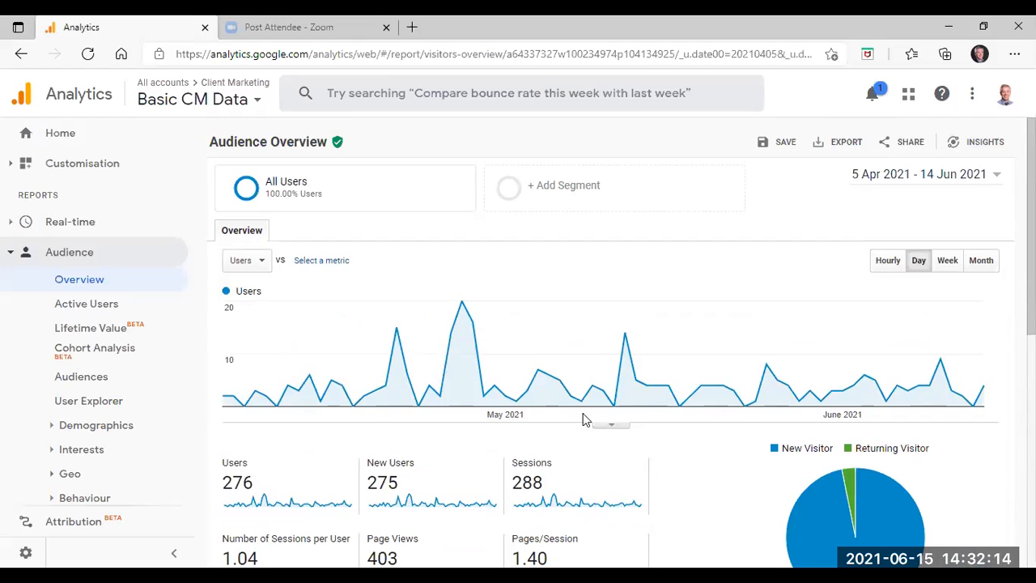
pyautogui.scroll(-2, 587, 419)
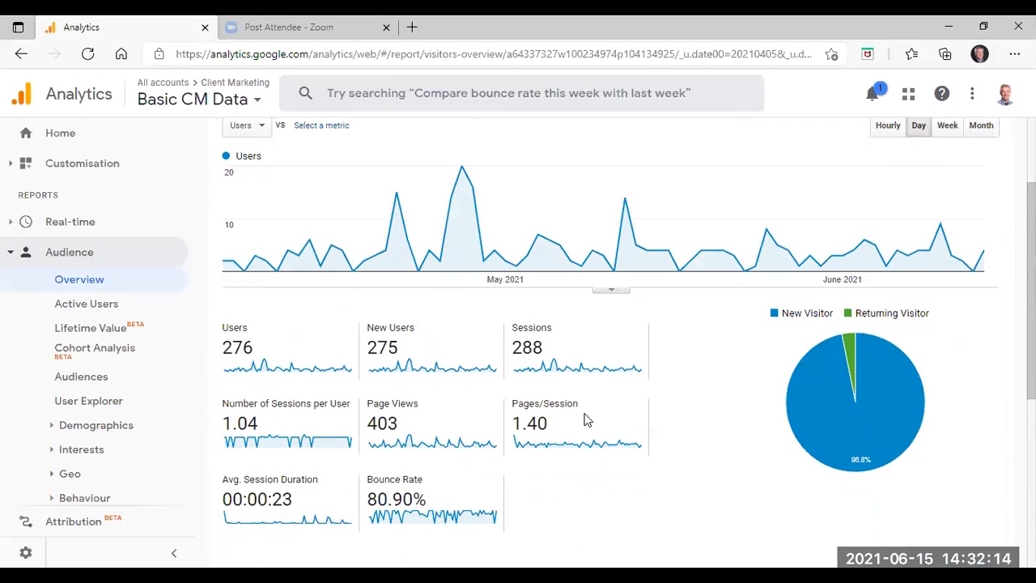
# Open the Demographics Overview within the Audience reports, read its description, and collapse the Audience section.
pyautogui.click(103, 433)
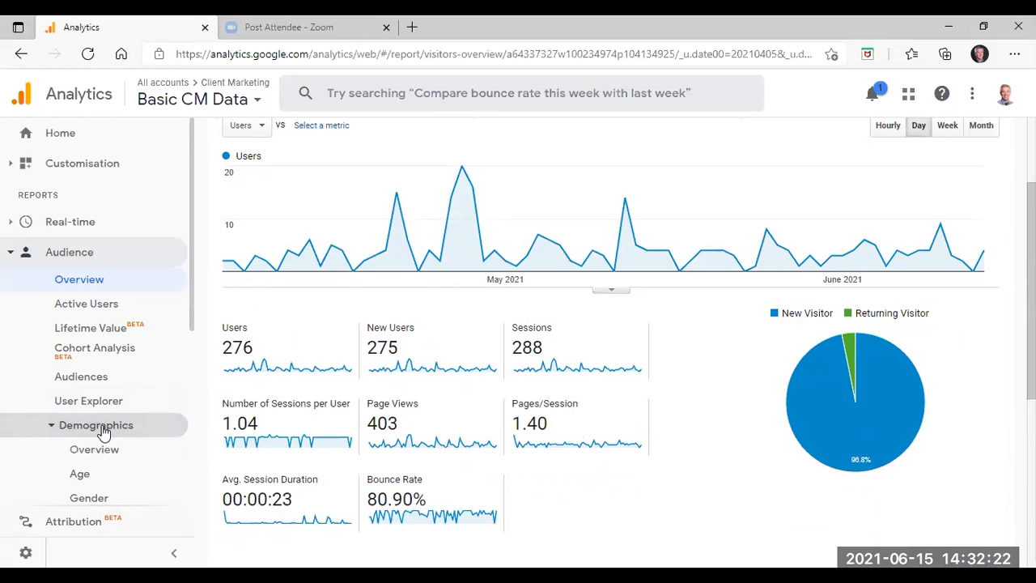
pyautogui.click(101, 453)
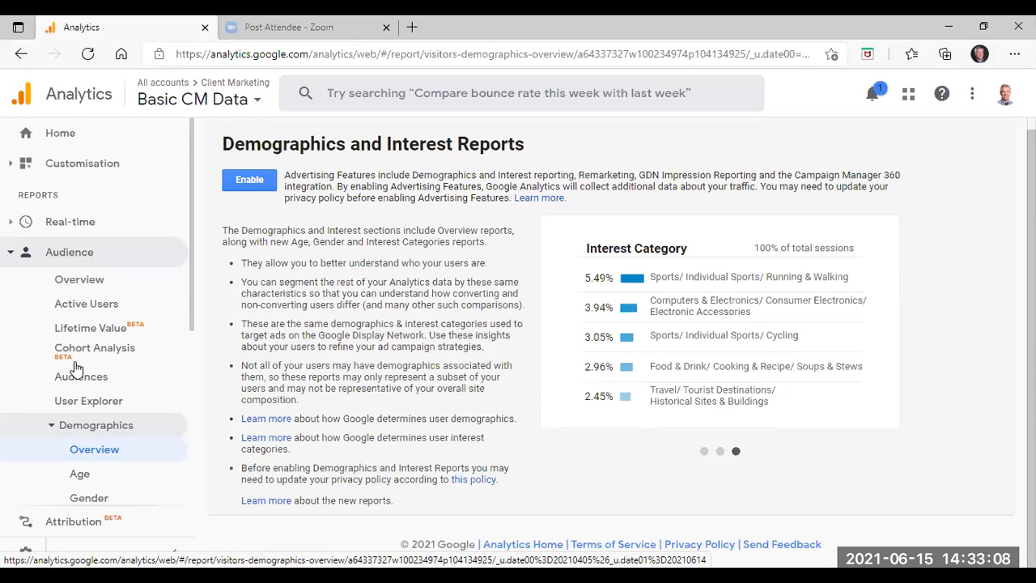
pyautogui.click(12, 258)
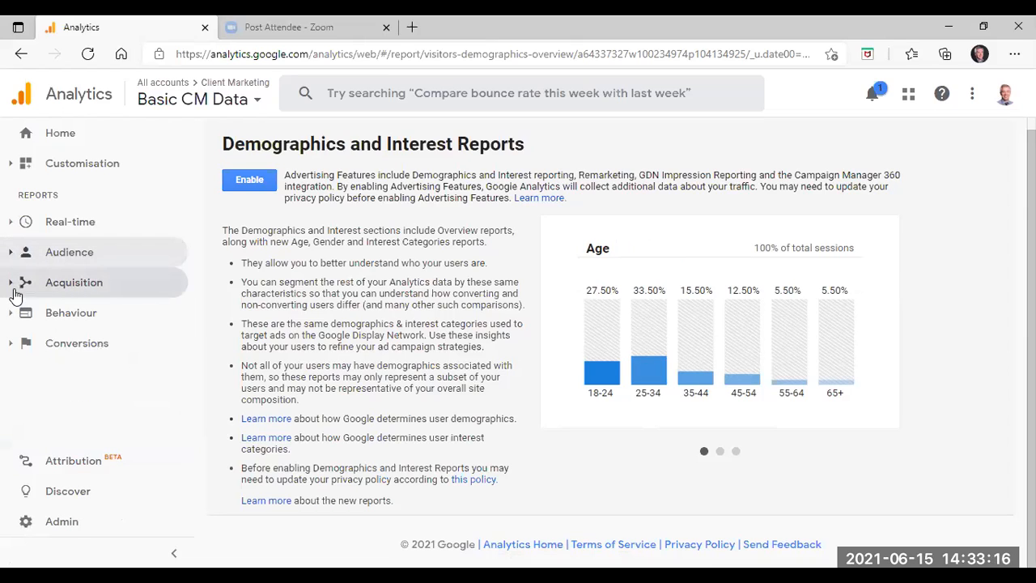
# Open the Acquisition Overview report and review the Top Channels pie chart, Conversions chart and channel table.
pyautogui.click(12, 287)
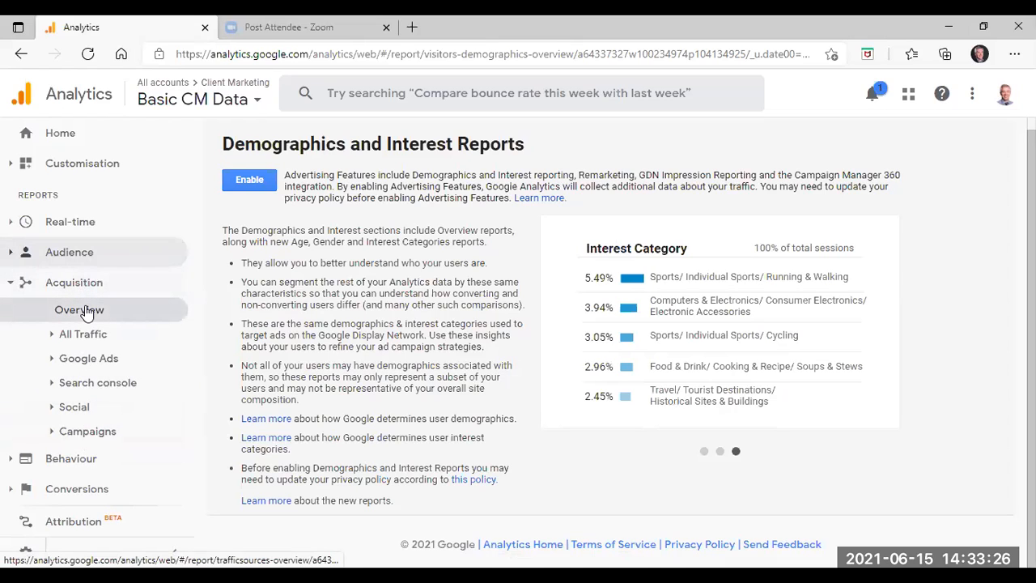
pyautogui.click(86, 314)
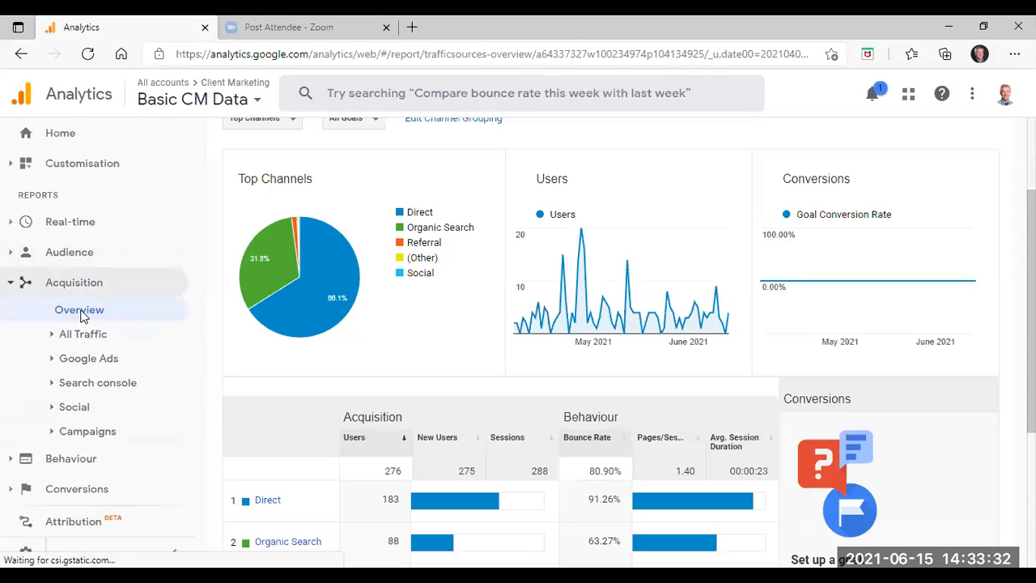
pyautogui.scroll(2, 230, 387)
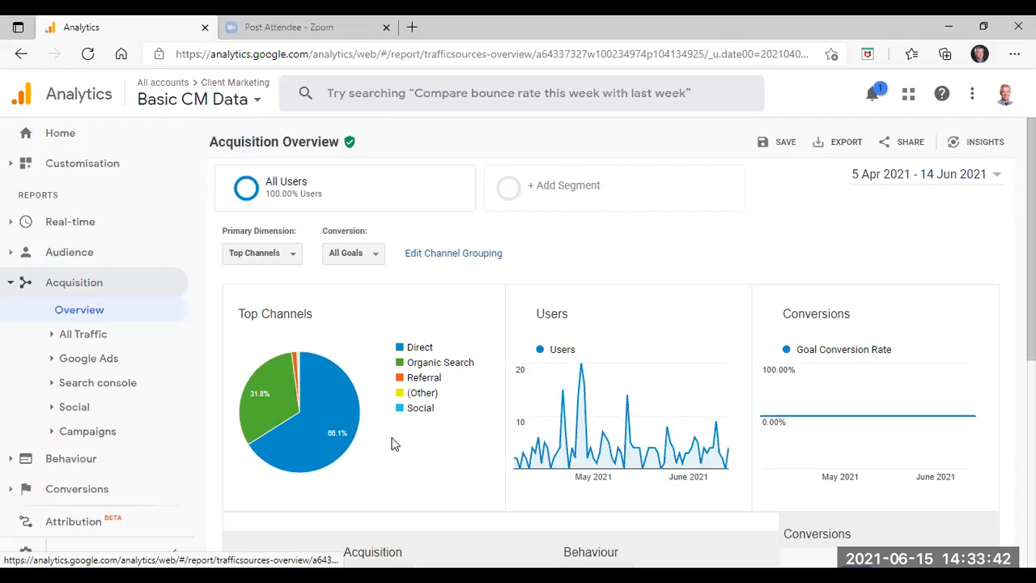
pyautogui.moveTo(333, 379)
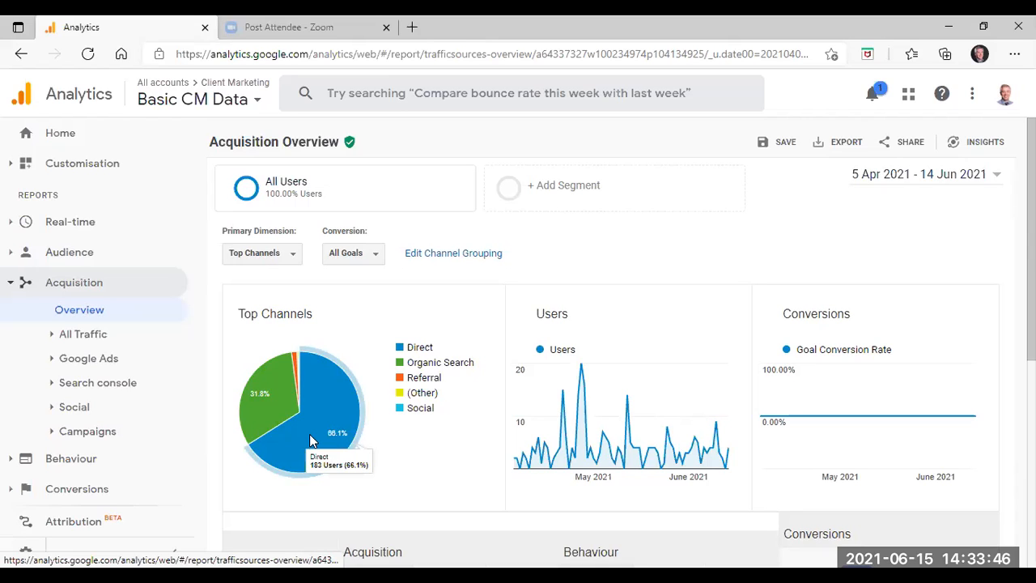
pyautogui.scroll(-1, 314, 437)
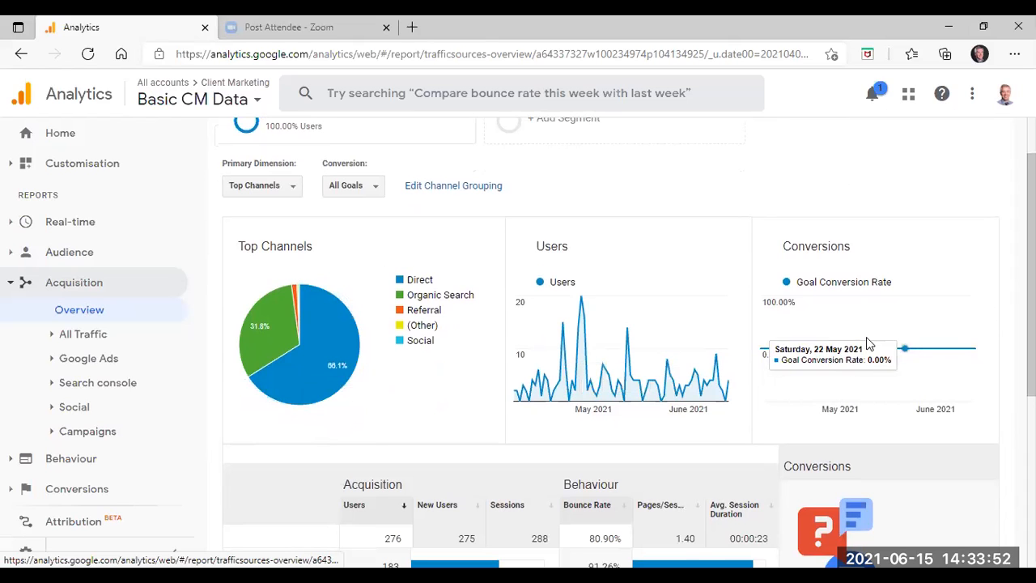
pyautogui.scroll(-3, 485, 453)
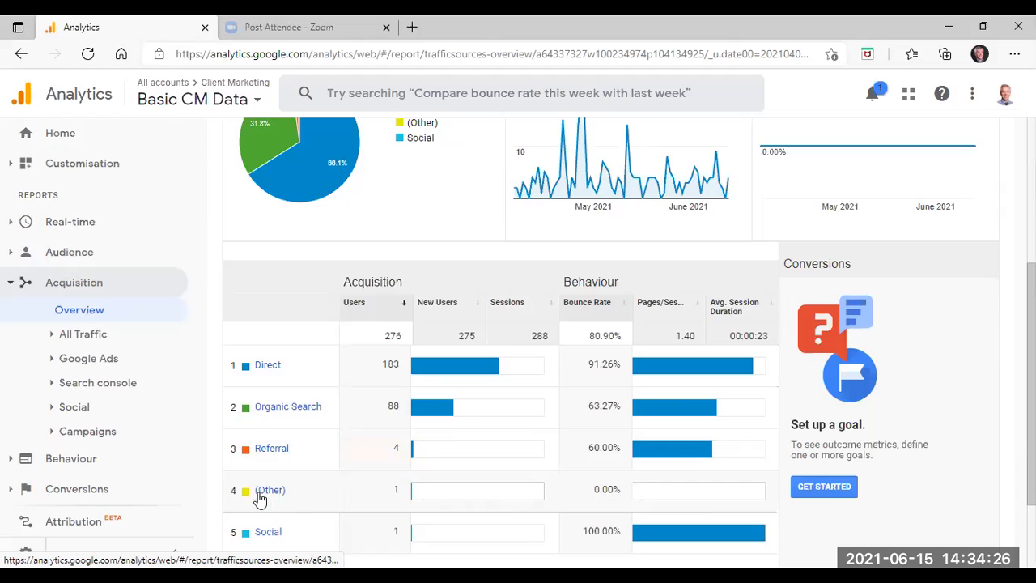
# Open the Channels report under All Traffic and review its Users chart and Default Channel Grouping table.
pyautogui.click(101, 340)
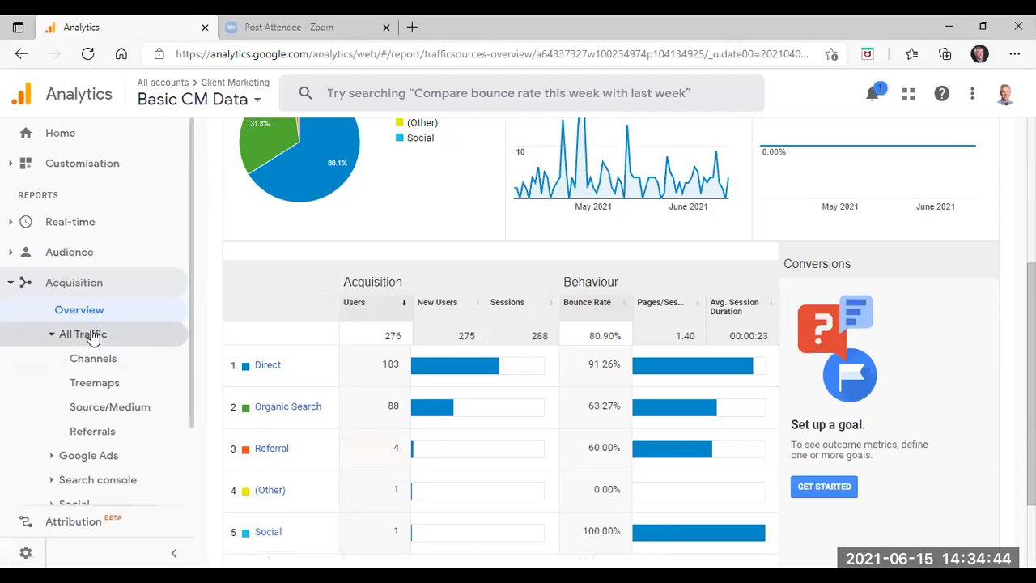
pyautogui.click(91, 336)
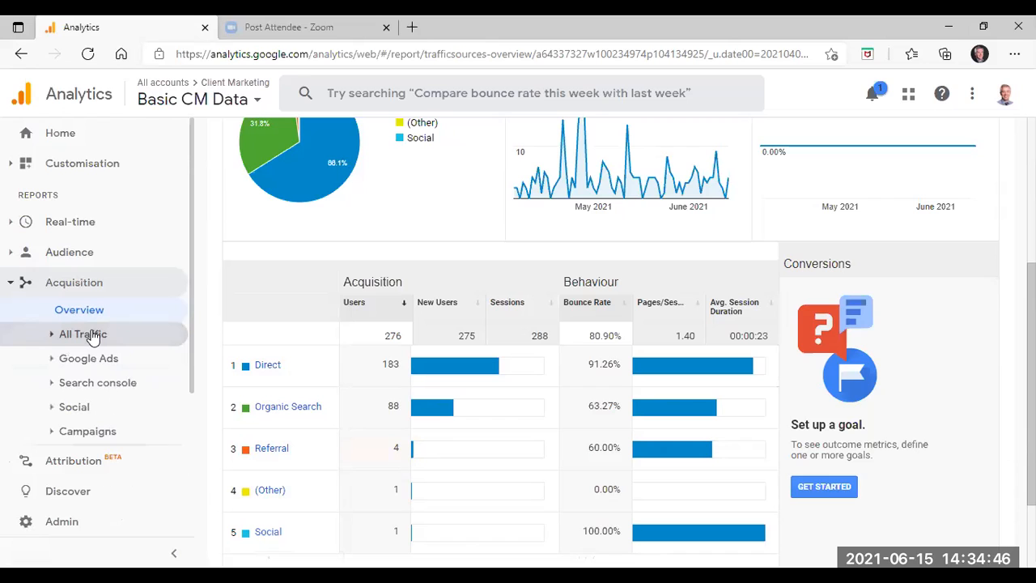
pyautogui.click(92, 338)
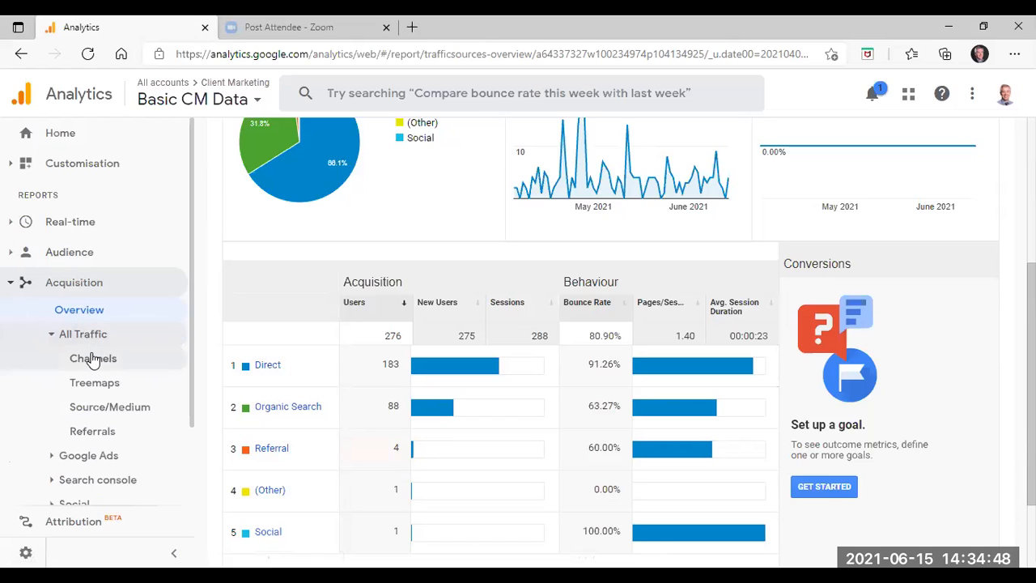
pyautogui.click(92, 359)
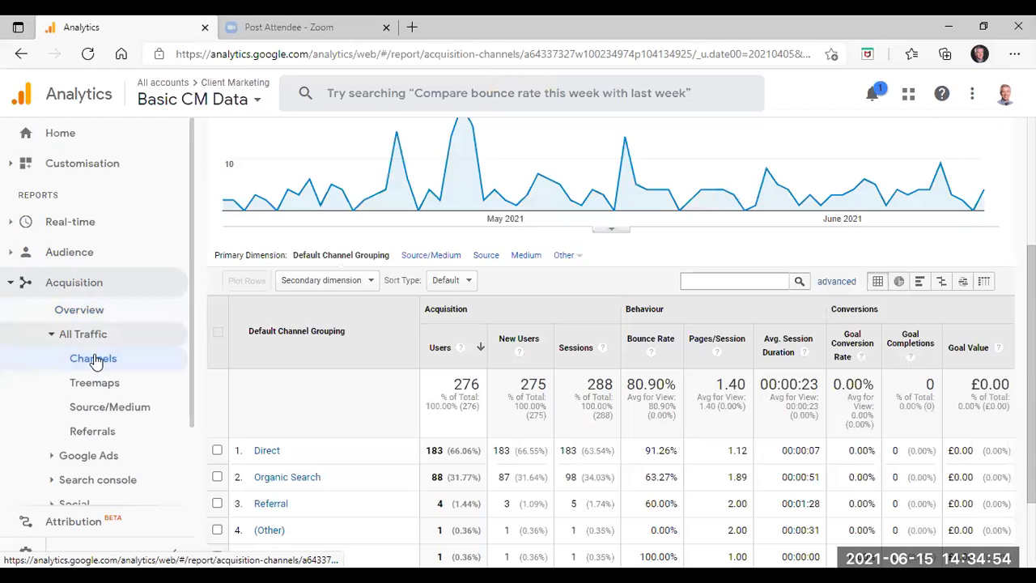
pyautogui.scroll(2, 413, 414)
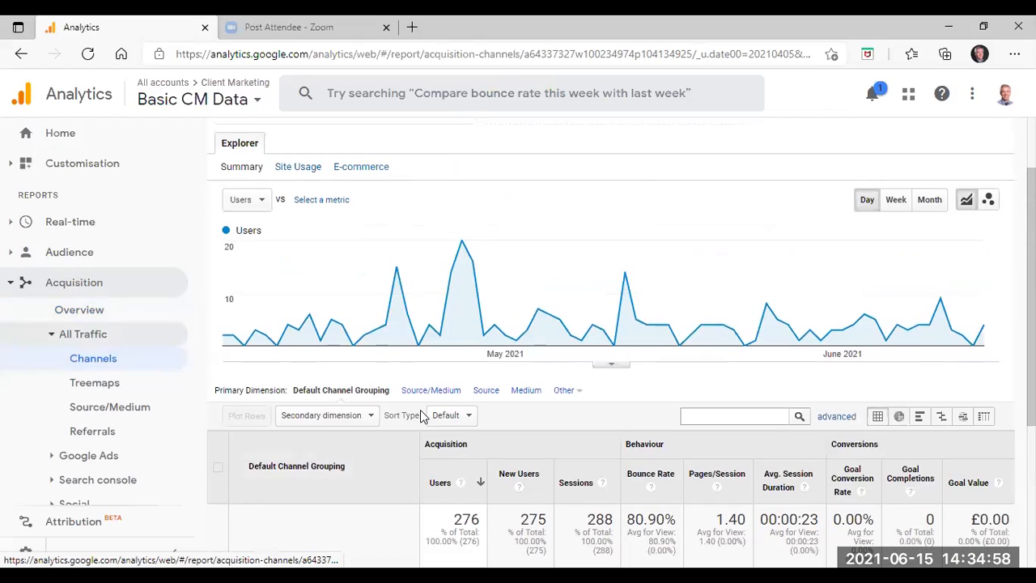
pyautogui.scroll(1, 420, 415)
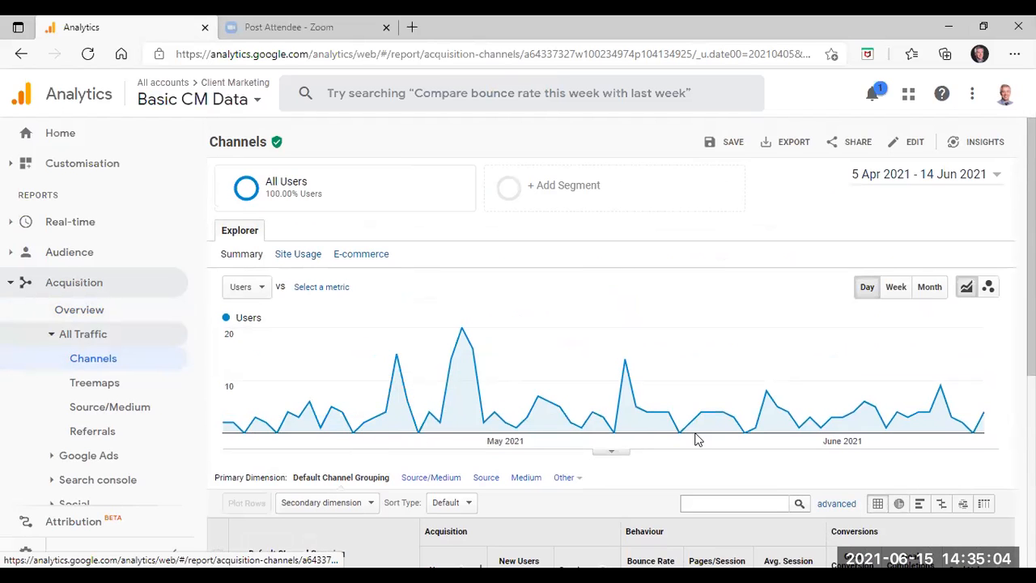
pyautogui.scroll(-2, 695, 438)
pyautogui.scroll(-2, 694, 438)
pyautogui.scroll(-1, 696, 438)
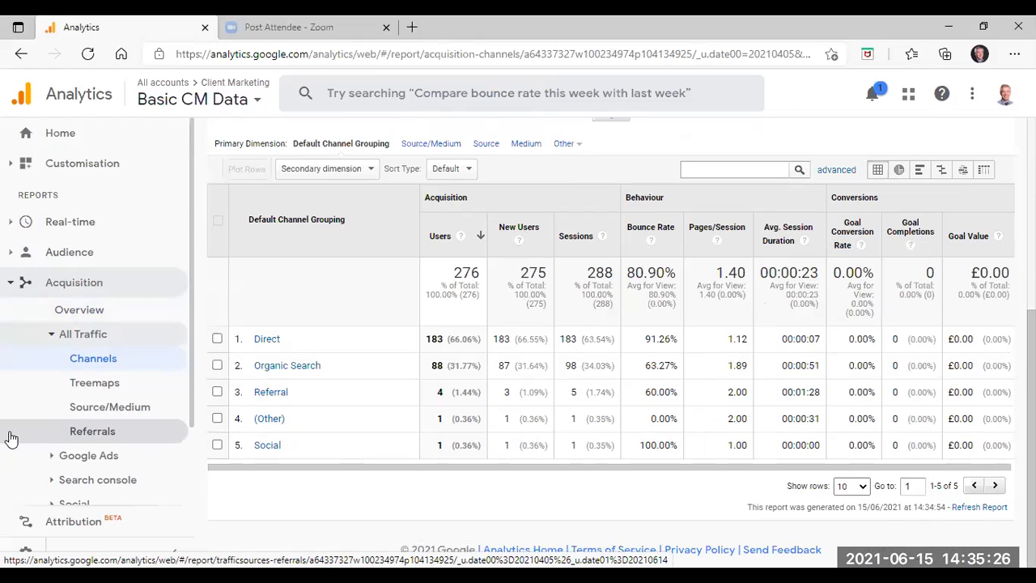
# Review the source tables of the Referrals and Source/Medium reports under All Traffic, and collapse the Acquisition section.
pyautogui.click(105, 433)
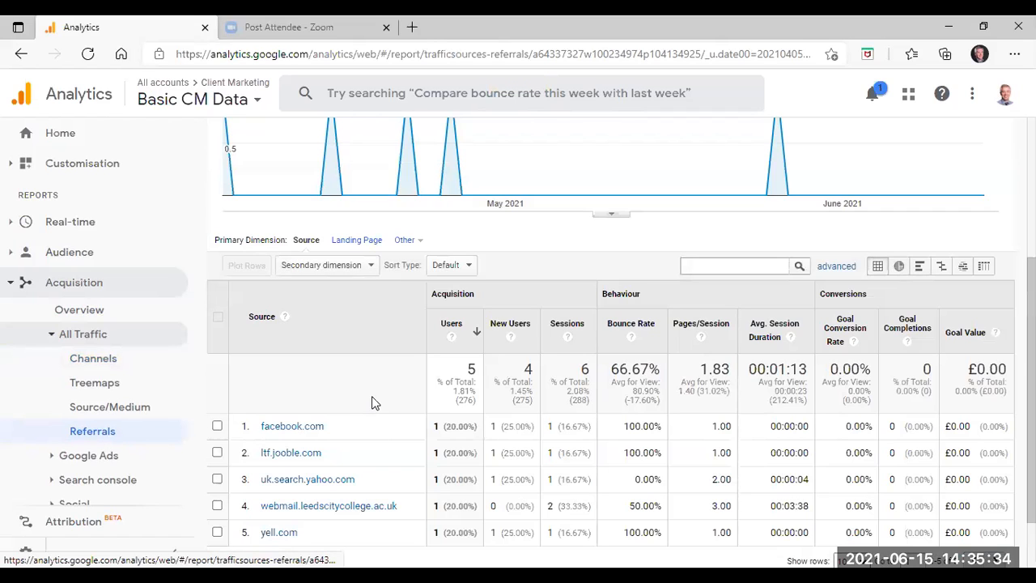
pyautogui.scroll(-2, 373, 396)
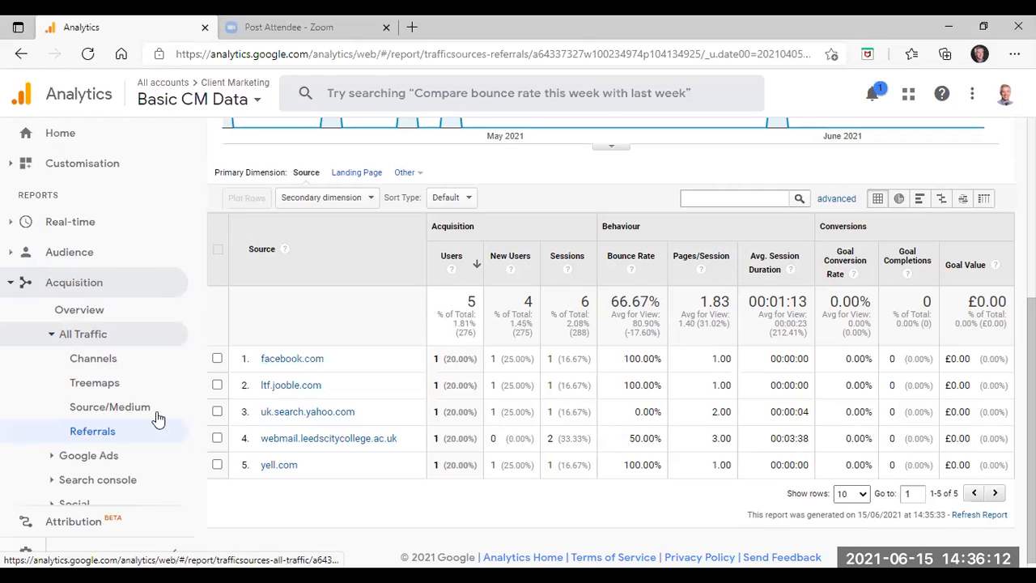
pyautogui.click(85, 413)
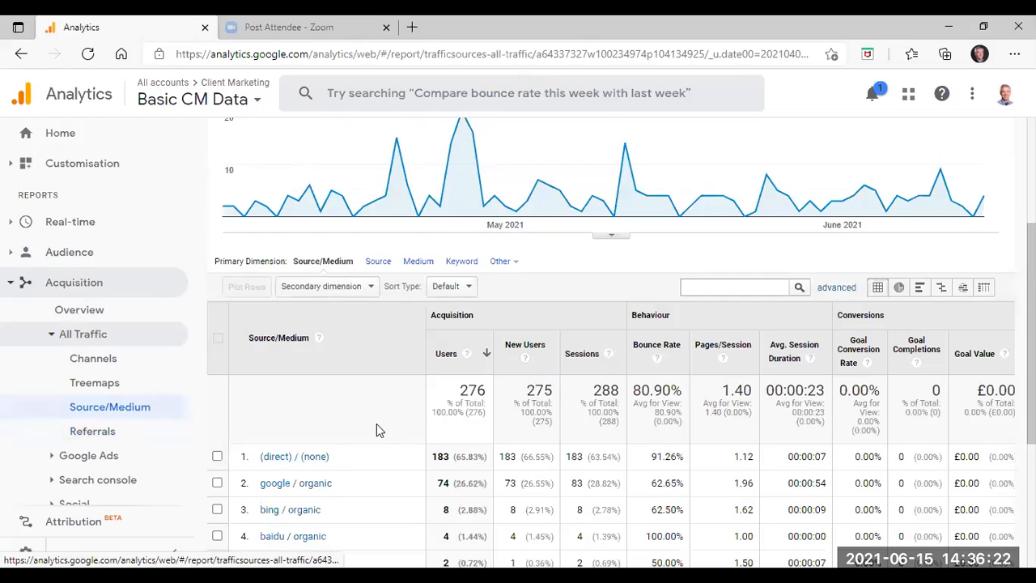
pyautogui.scroll(-2, 377, 429)
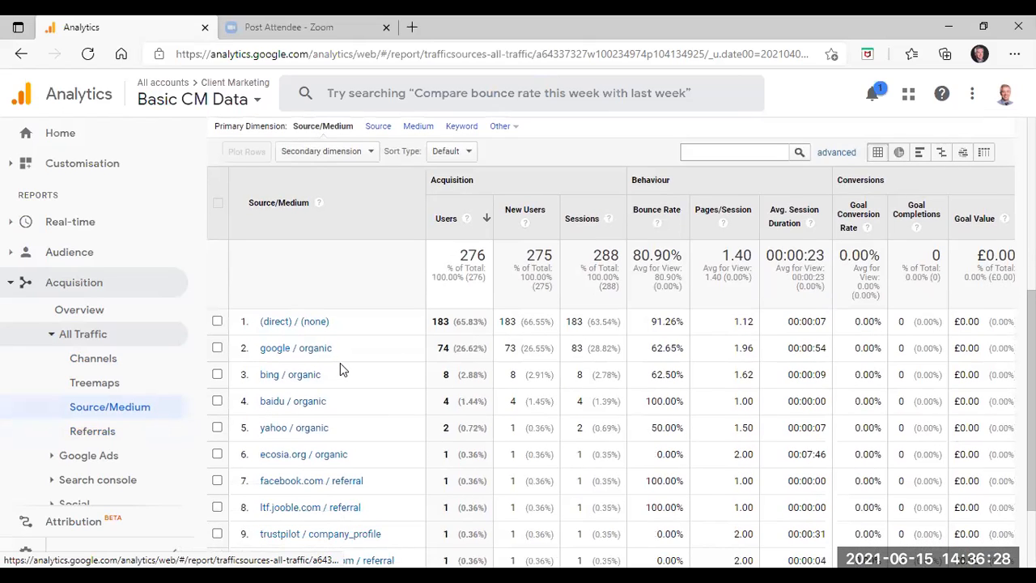
pyautogui.scroll(-1, 349, 370)
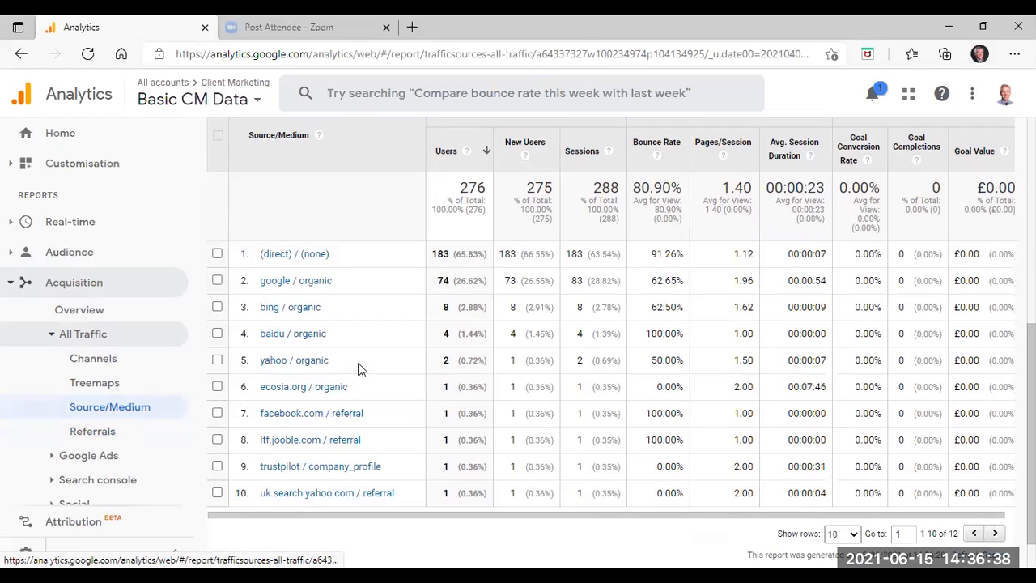
pyautogui.click(10, 285)
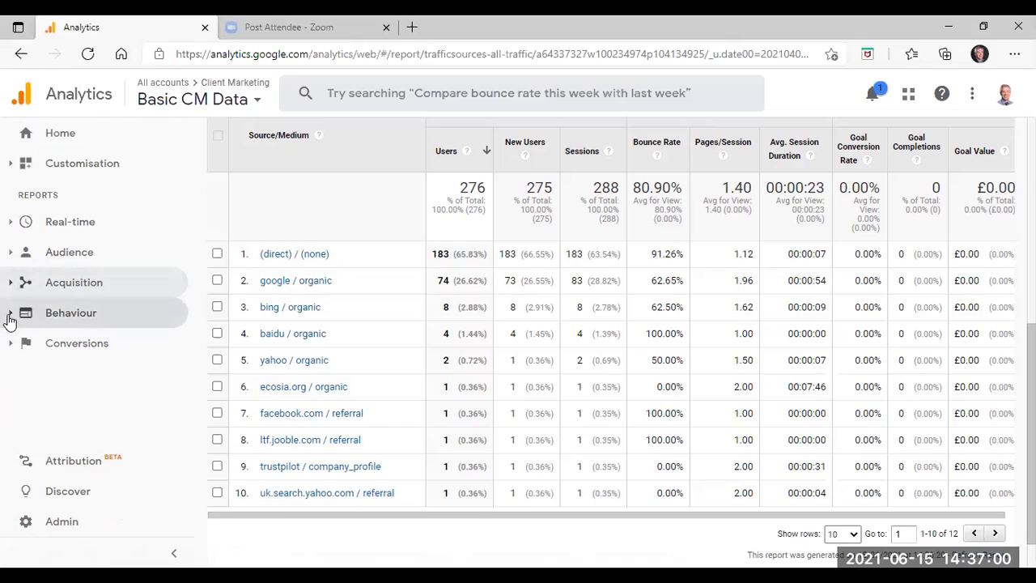
# Open the Behaviour Overview report and review its Page Views chart, summary metrics and table of top pages.
pyautogui.click(10, 318)
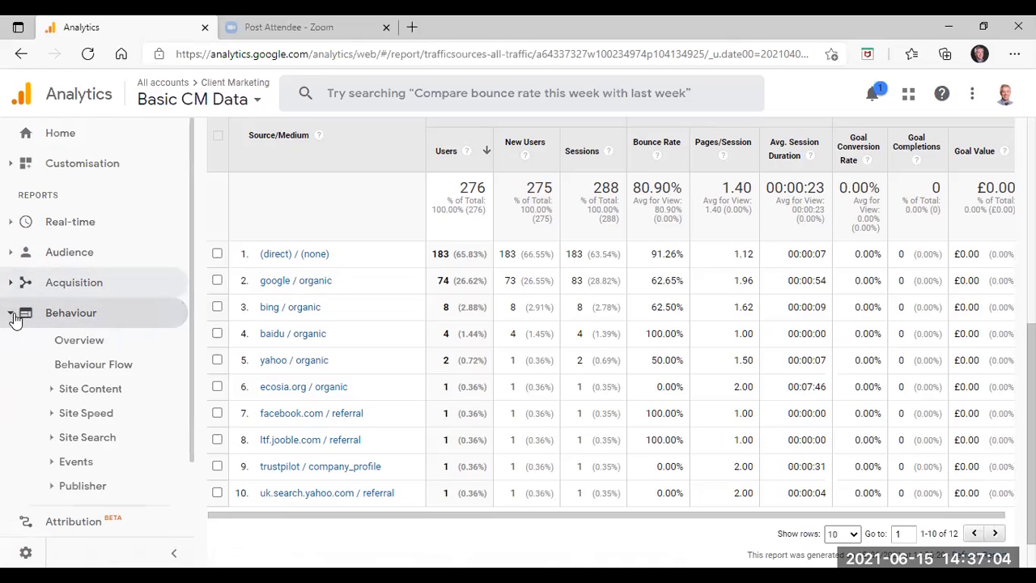
pyautogui.click(109, 343)
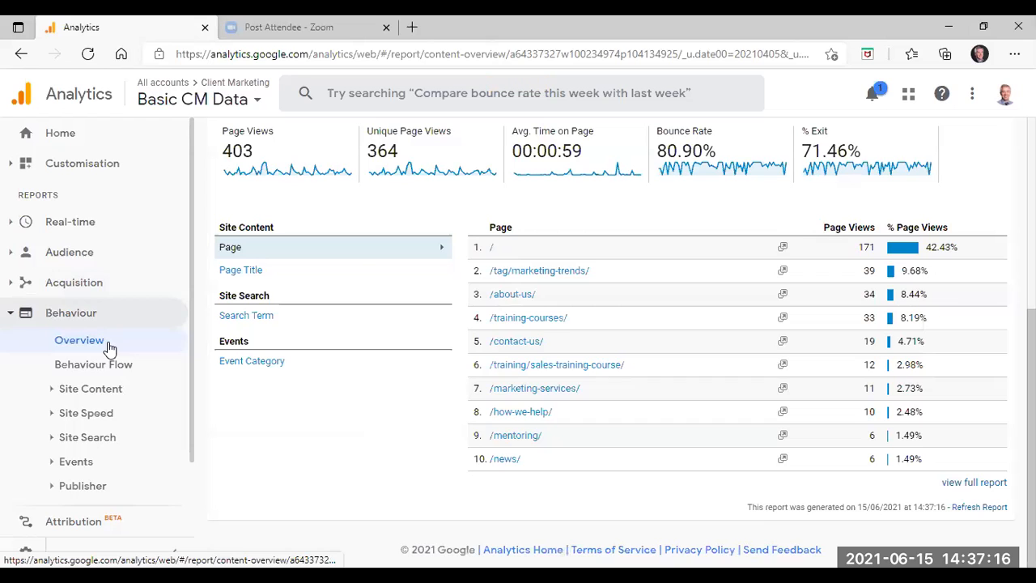
pyautogui.scroll(3, 680, 319)
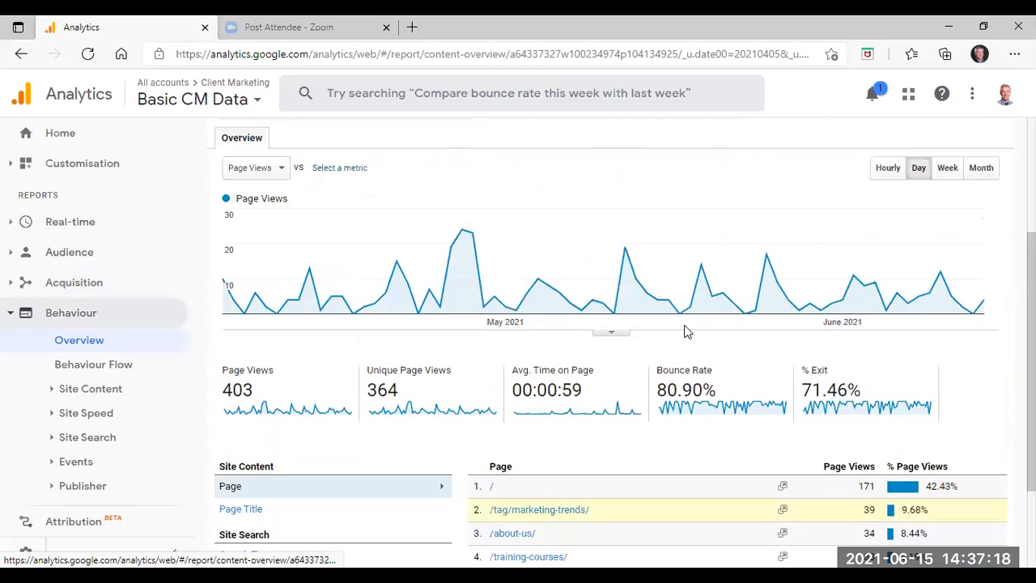
pyautogui.scroll(1, 684, 332)
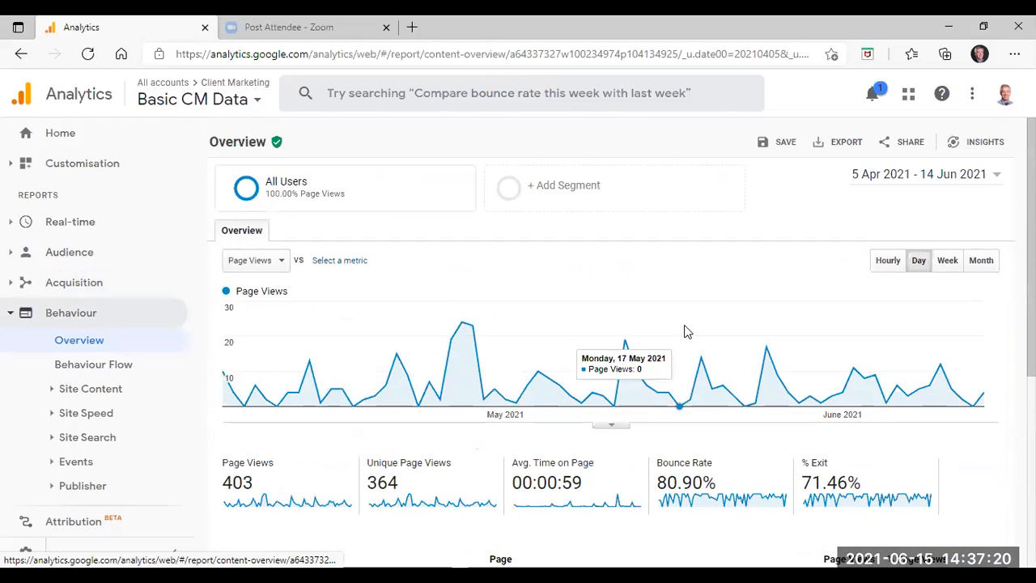
pyautogui.scroll(-1, 684, 332)
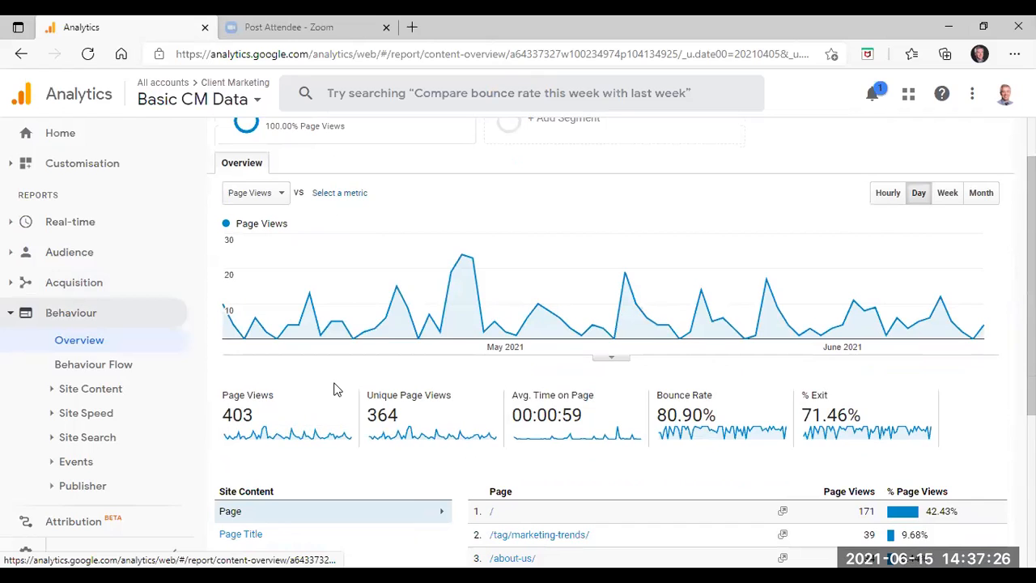
pyautogui.scroll(-2, 336, 389)
pyautogui.scroll(-1, 336, 387)
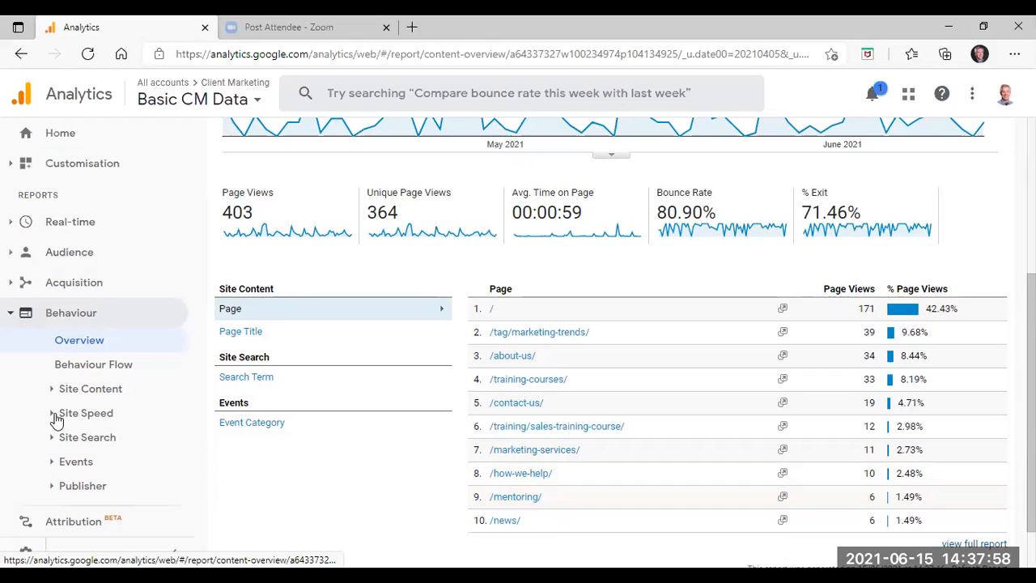
# Open the Behaviour Flow report and inspect through traffic and drop-offs for the home page, starting pages and 1st Interaction pages.
pyautogui.click(100, 365)
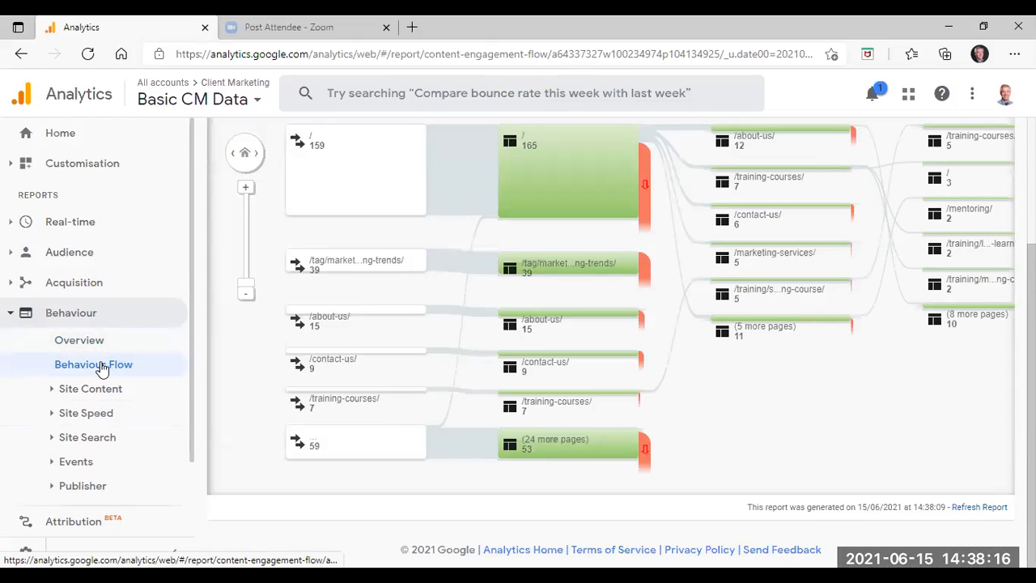
pyautogui.scroll(2, 662, 396)
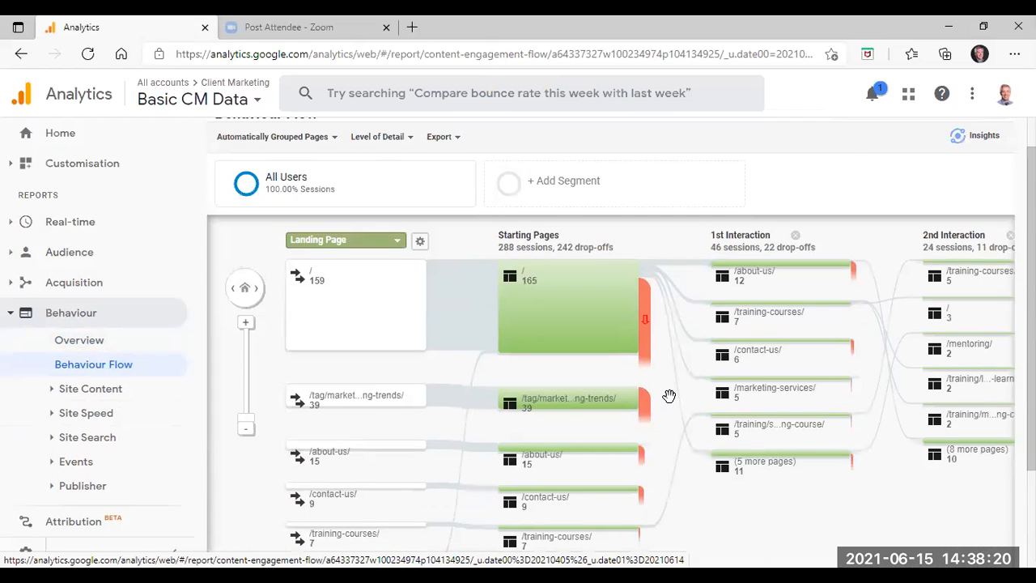
pyautogui.scroll(1, 669, 396)
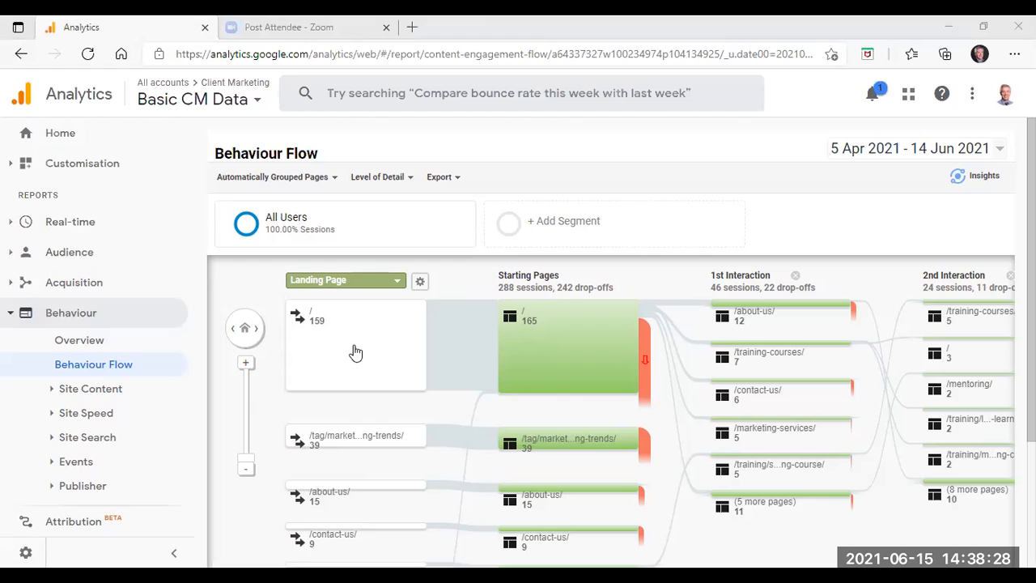
pyautogui.moveTo(261, 215)
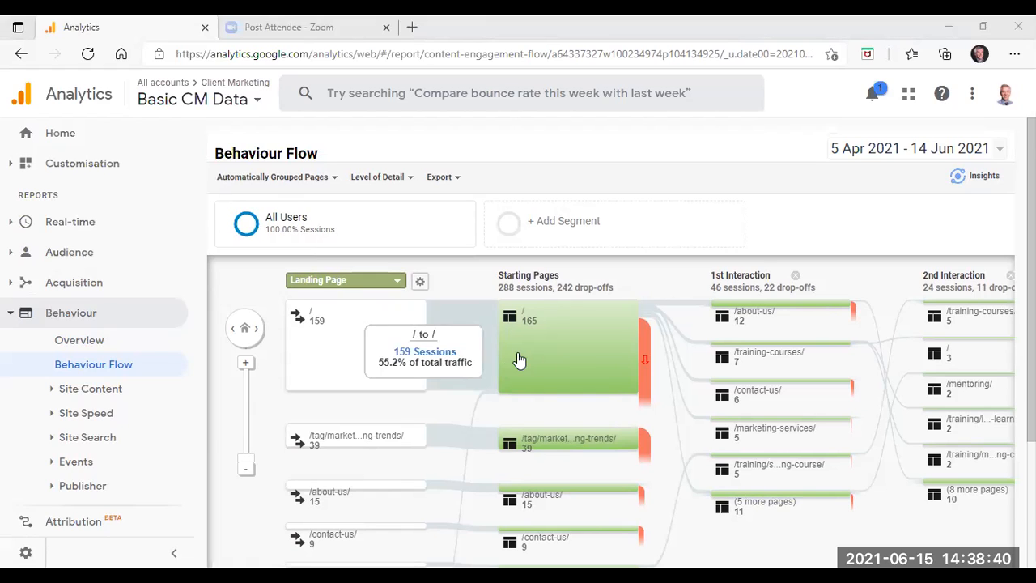
pyautogui.moveTo(572, 361)
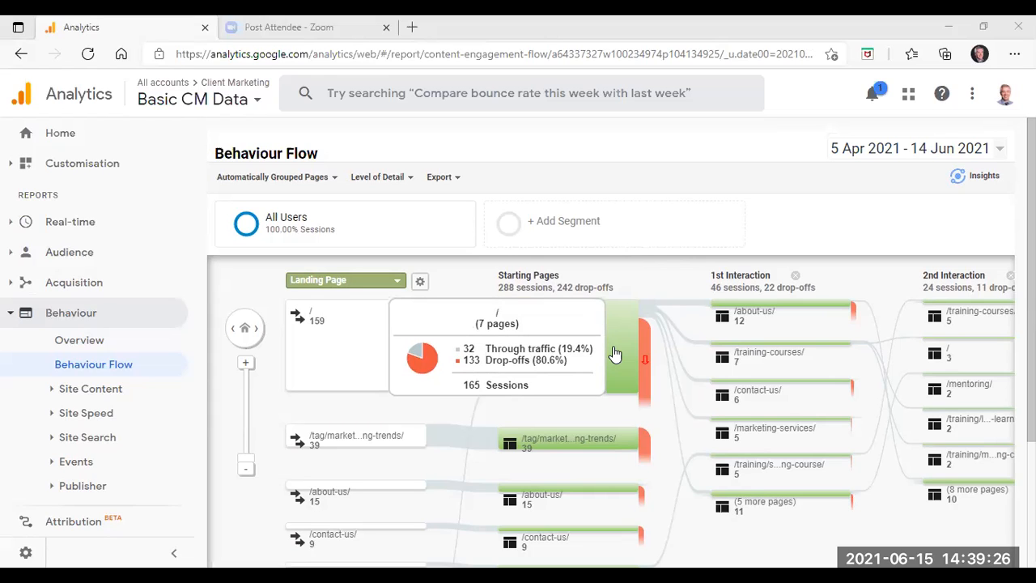
pyautogui.moveTo(740, 318)
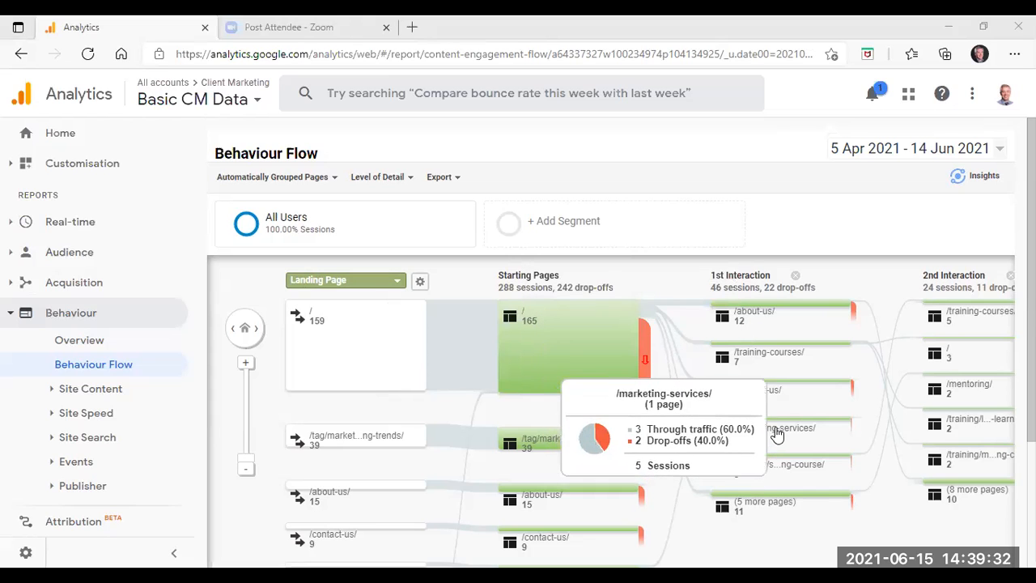
pyautogui.moveTo(789, 518)
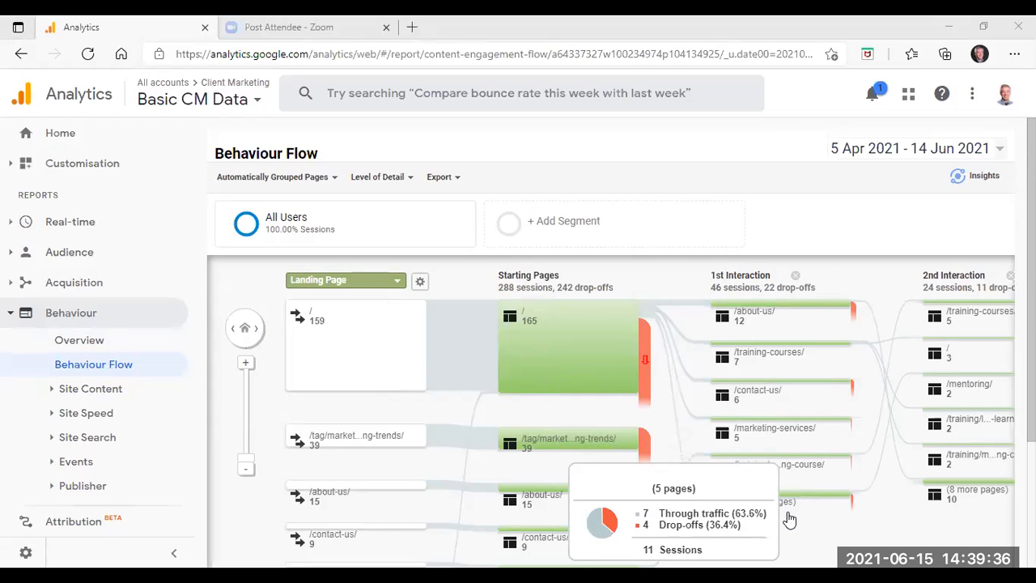
pyautogui.moveTo(814, 313)
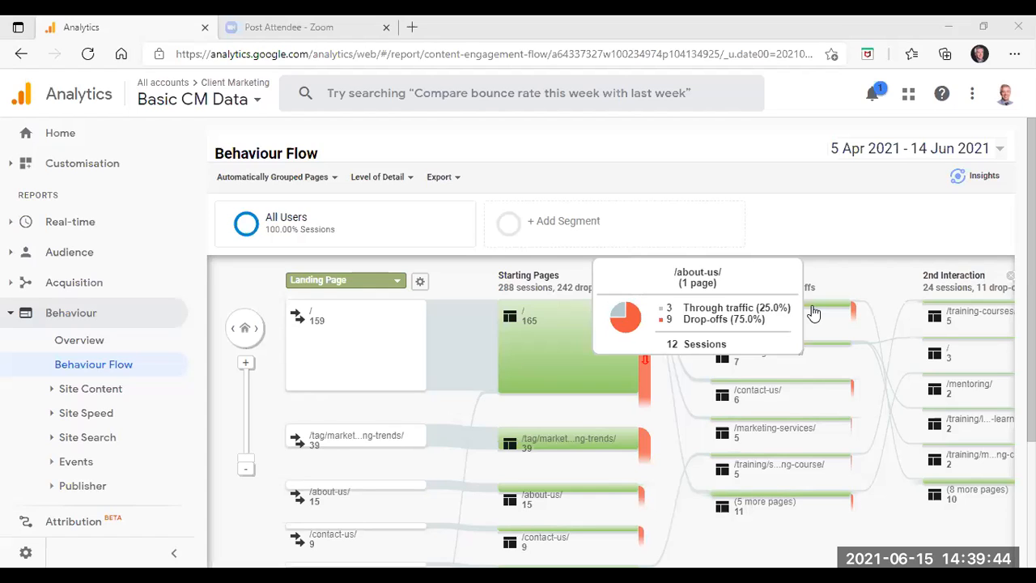
pyautogui.moveTo(983, 495)
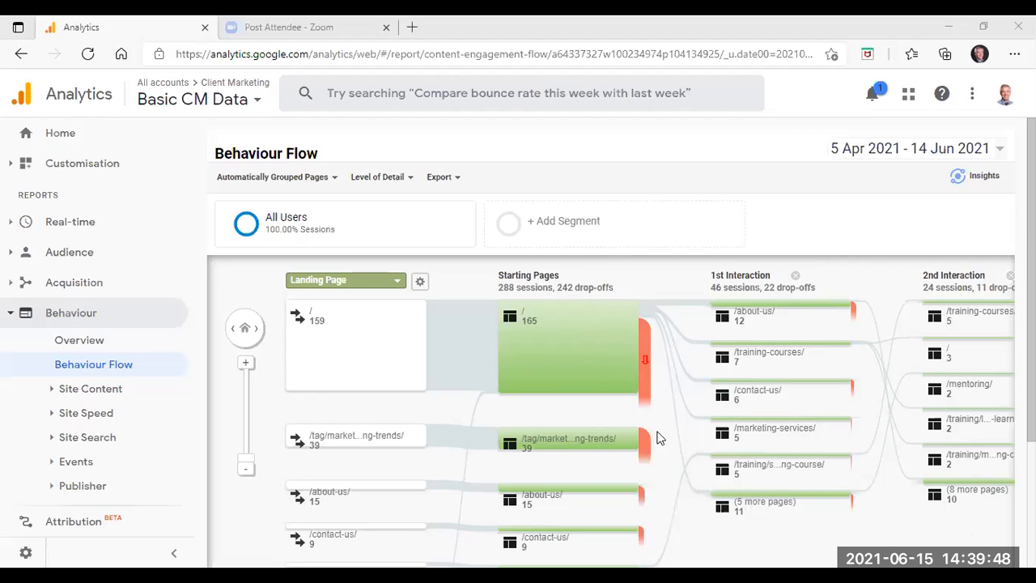
# Examine the remaining landing pages and starting pages throughout the Behaviour Flow diagram, including the /about-us/ traffic details.
pyautogui.scroll(-1, 662, 443)
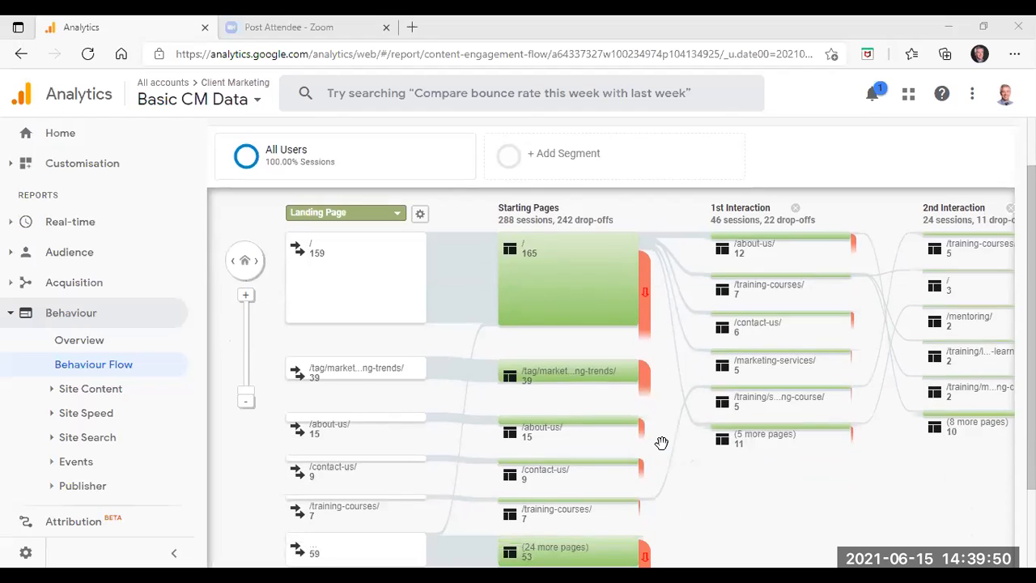
pyautogui.scroll(-2, 661, 443)
pyautogui.scroll(2, 663, 445)
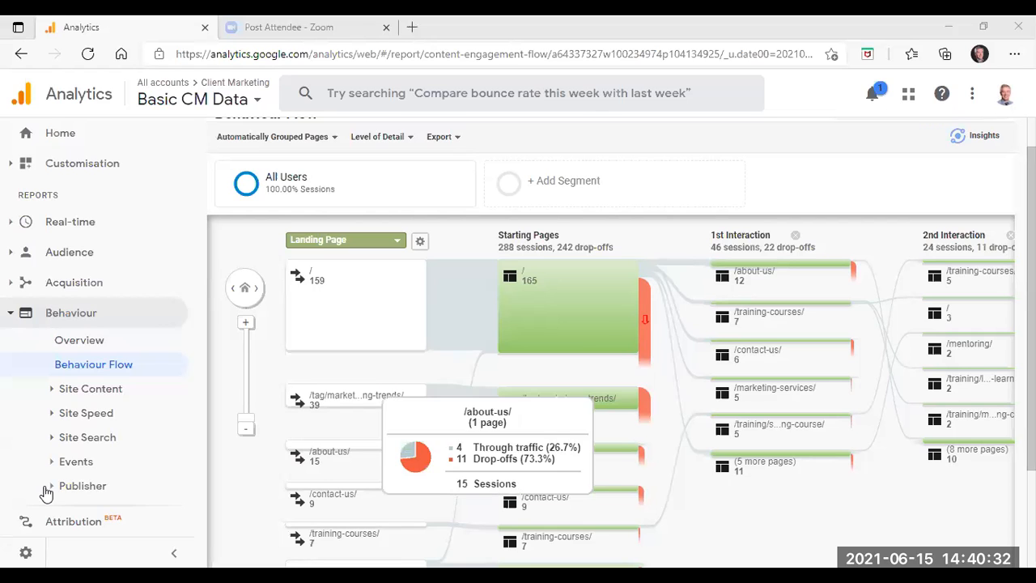
pyautogui.scroll(1, 296, 370)
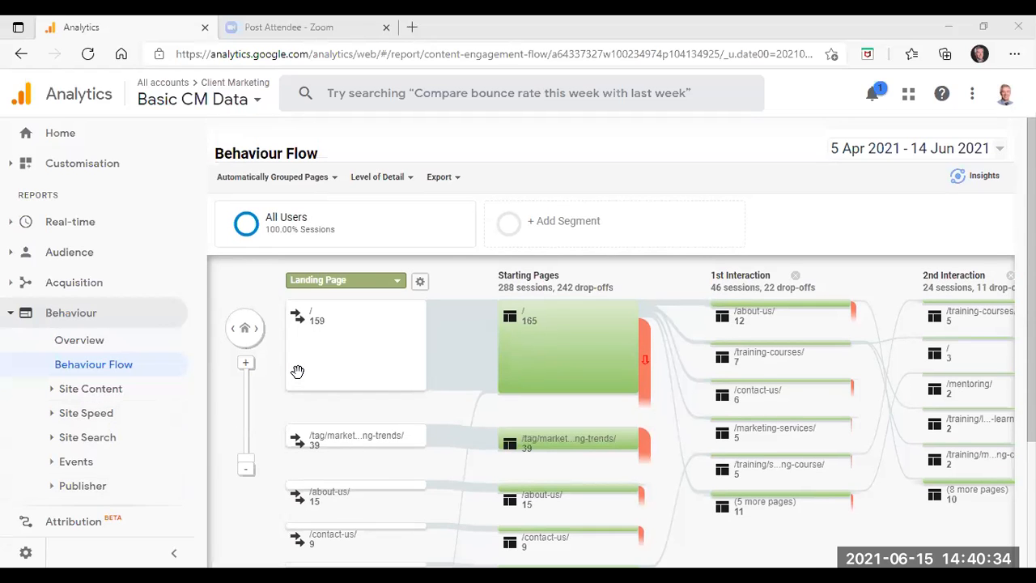
pyautogui.scroll(-2, 297, 371)
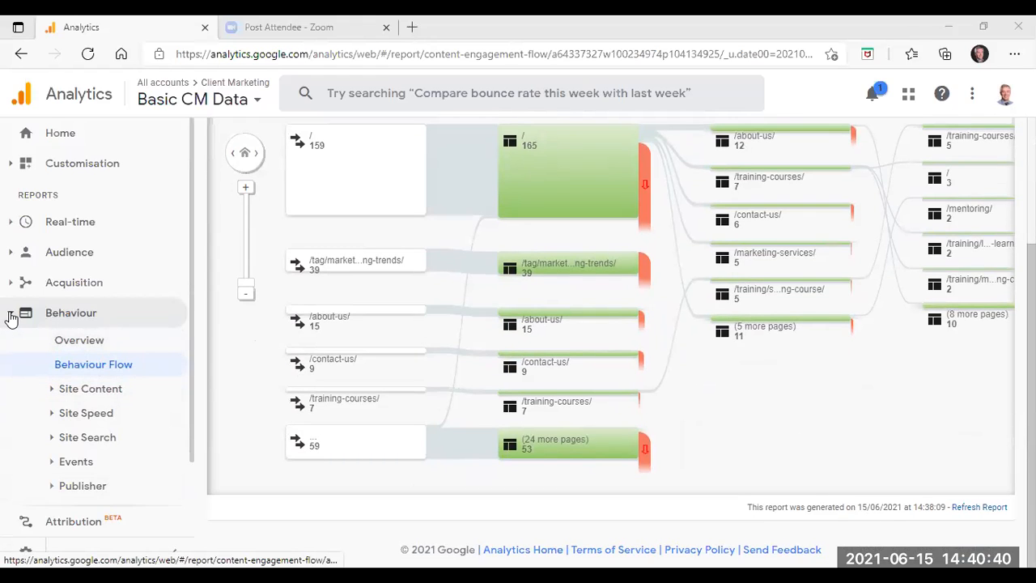
# Open the Events Overview report under Behaviour, review its Total Events chart, metrics and Event Category table, and collapse the Events group.
pyautogui.click(77, 462)
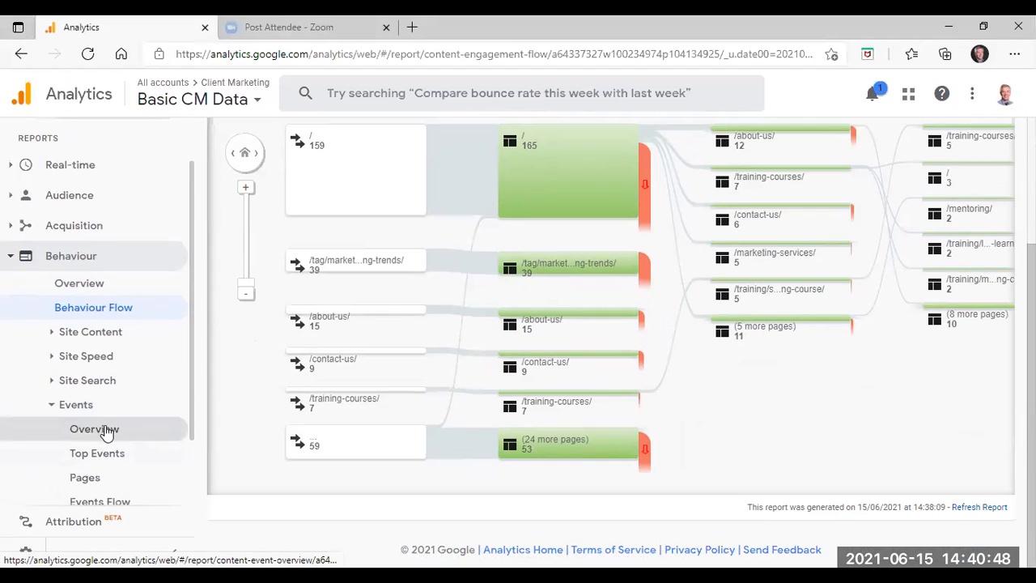
pyautogui.click(105, 432)
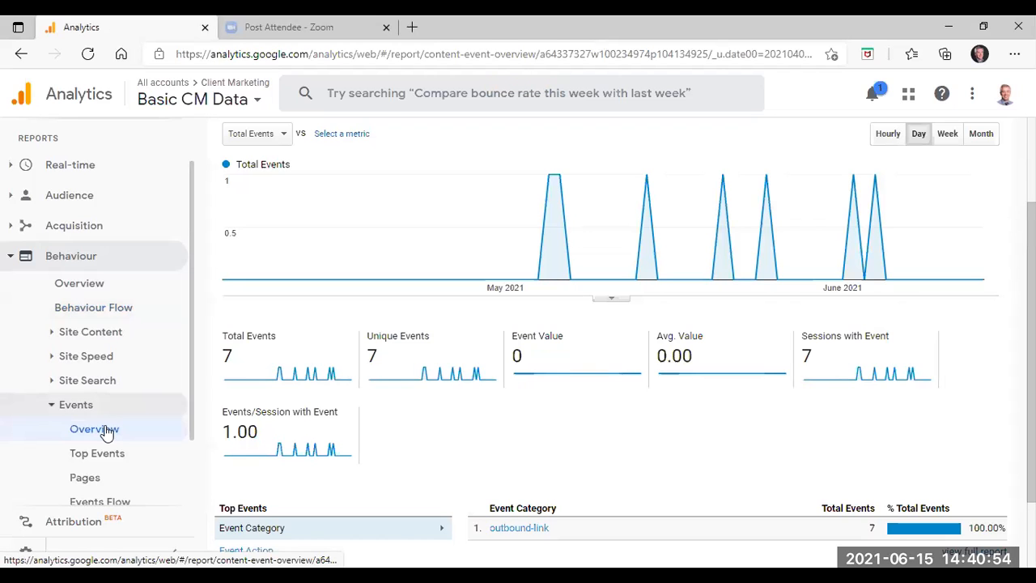
pyautogui.scroll(1, 375, 423)
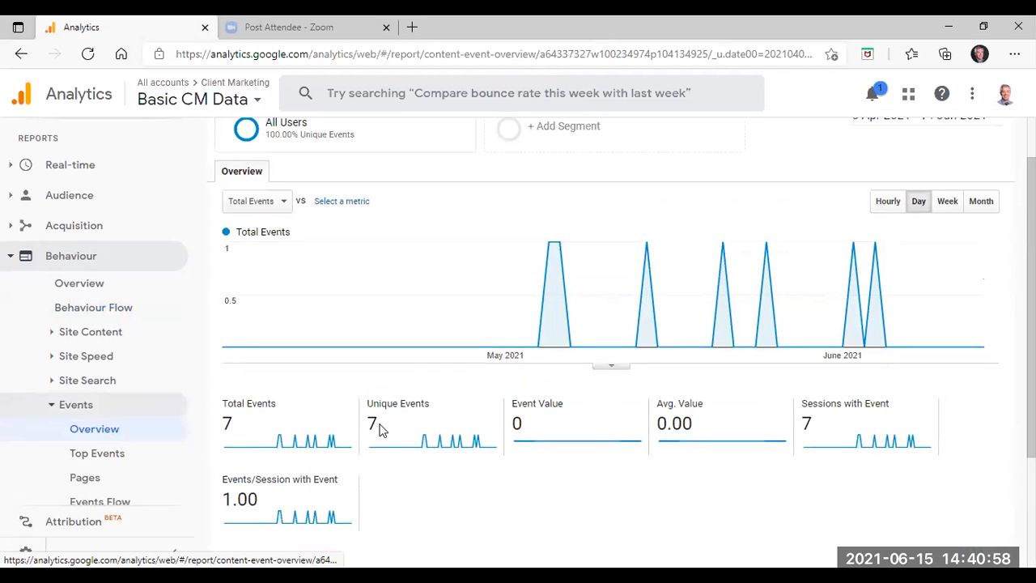
pyautogui.scroll(1, 380, 429)
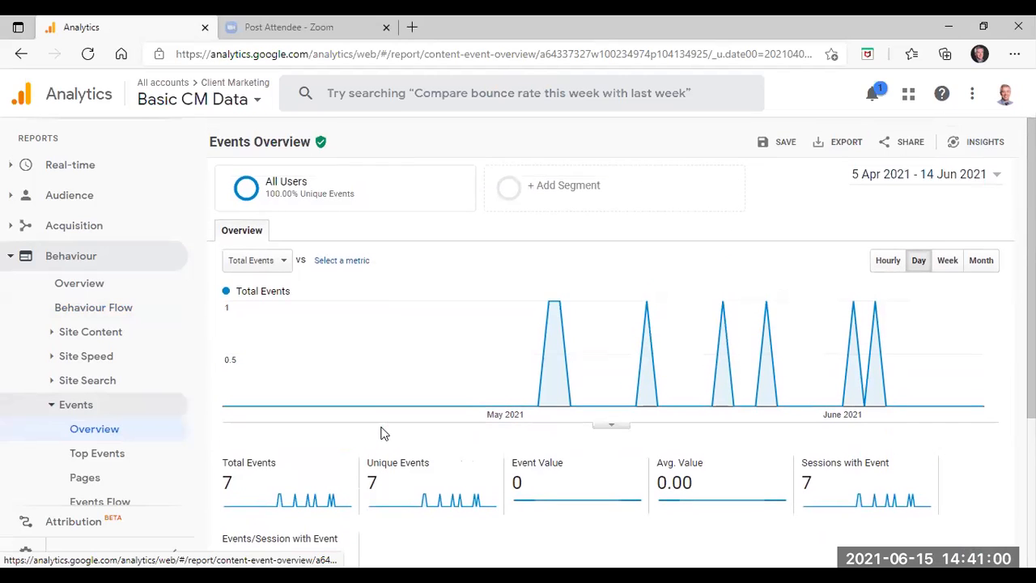
pyautogui.scroll(-1, 384, 434)
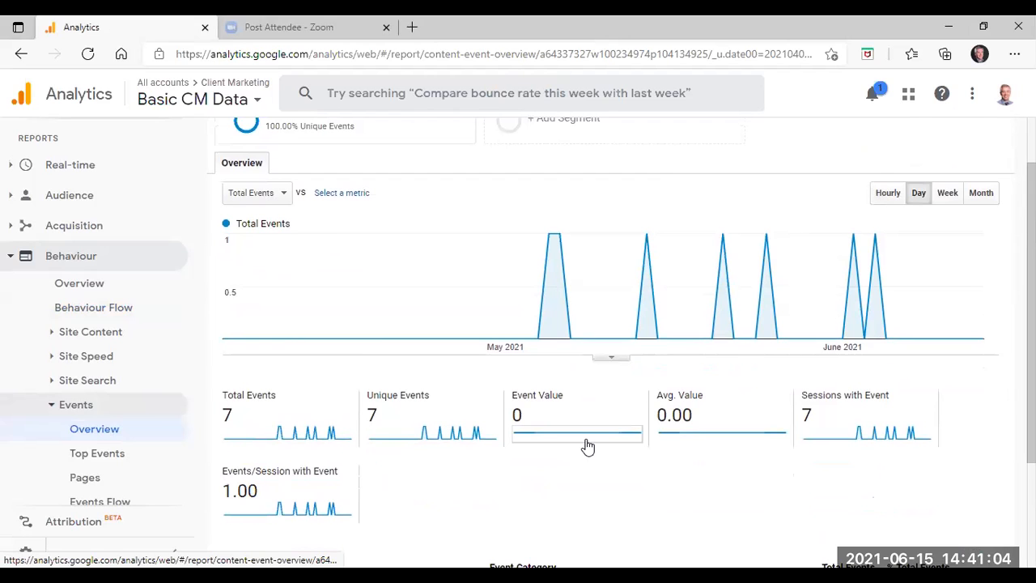
pyautogui.scroll(-2, 588, 451)
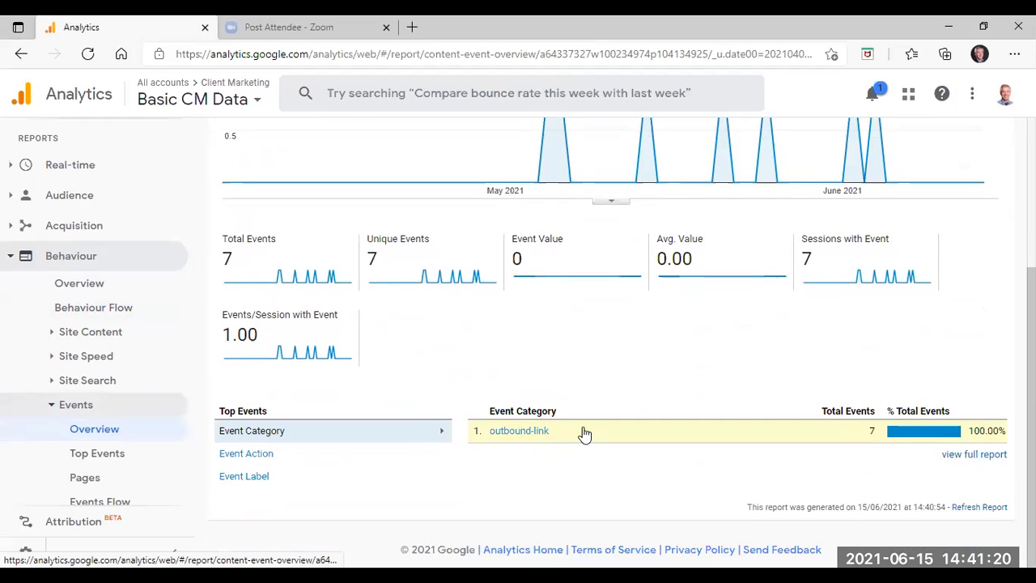
pyautogui.scroll(1, 586, 432)
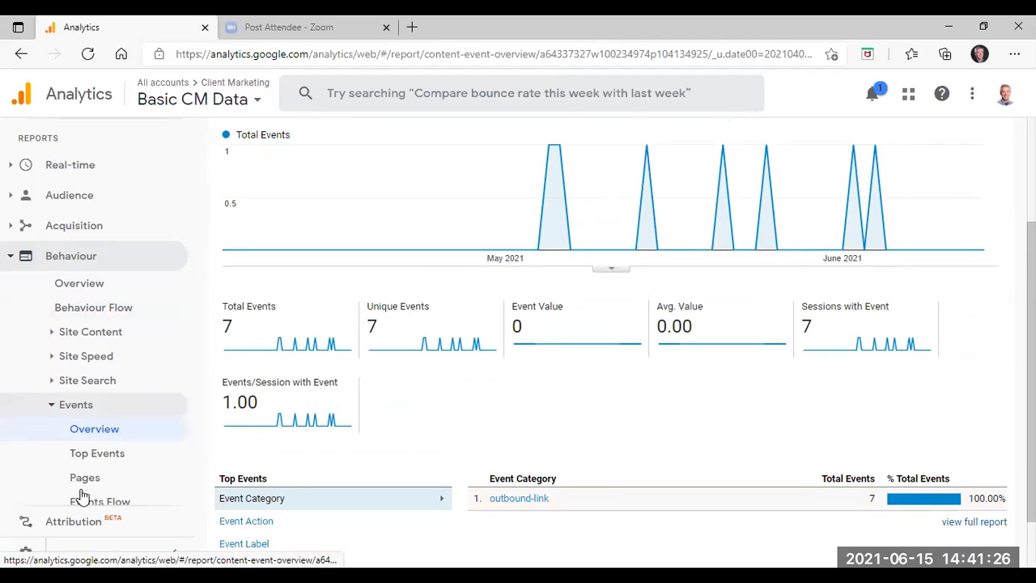
pyautogui.click(48, 413)
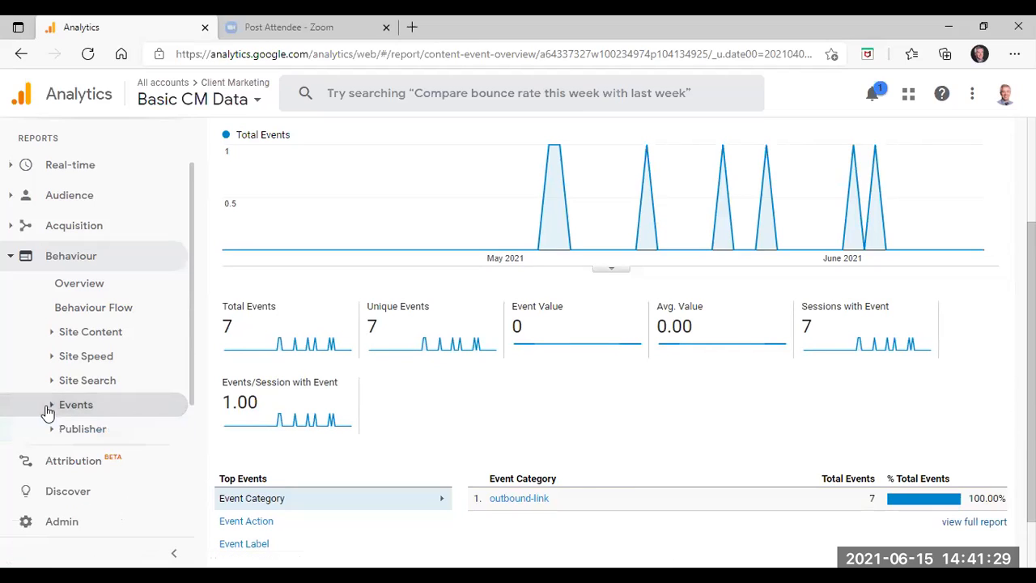
# Open the All Pages report under Site Content, review its chart and page table, and read the Page Value description.
pyautogui.click(50, 337)
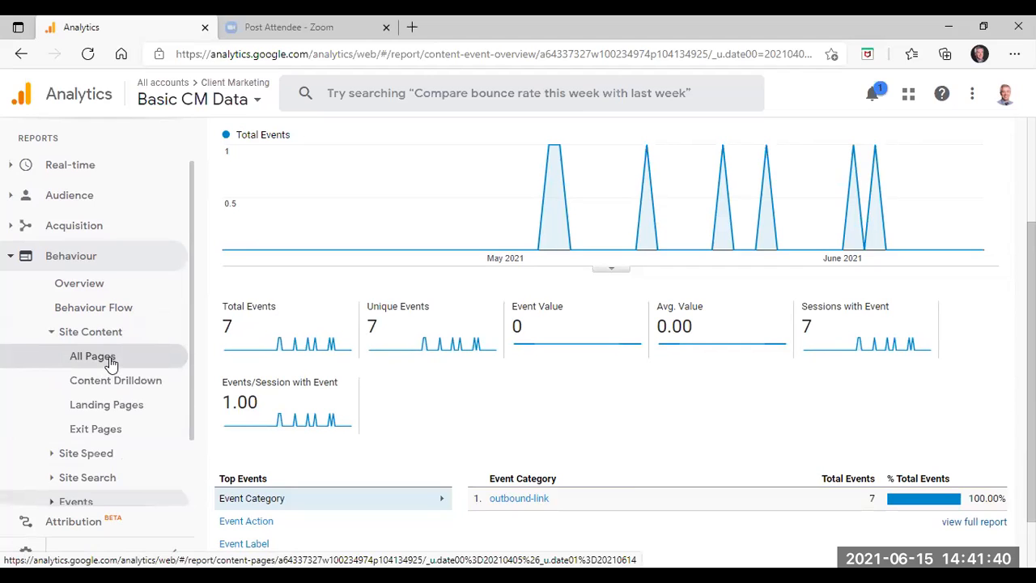
pyautogui.click(110, 364)
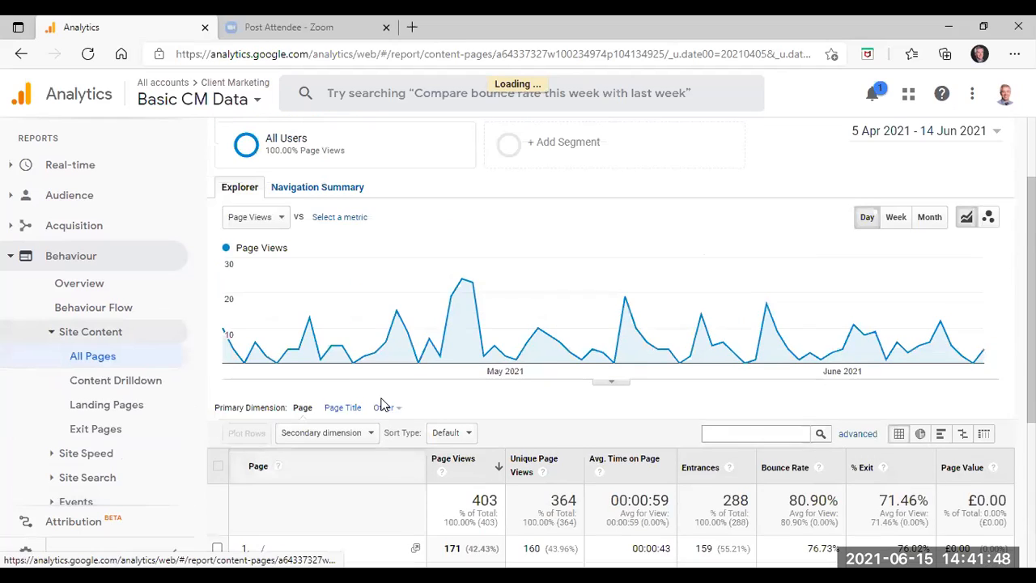
pyautogui.scroll(1, 383, 405)
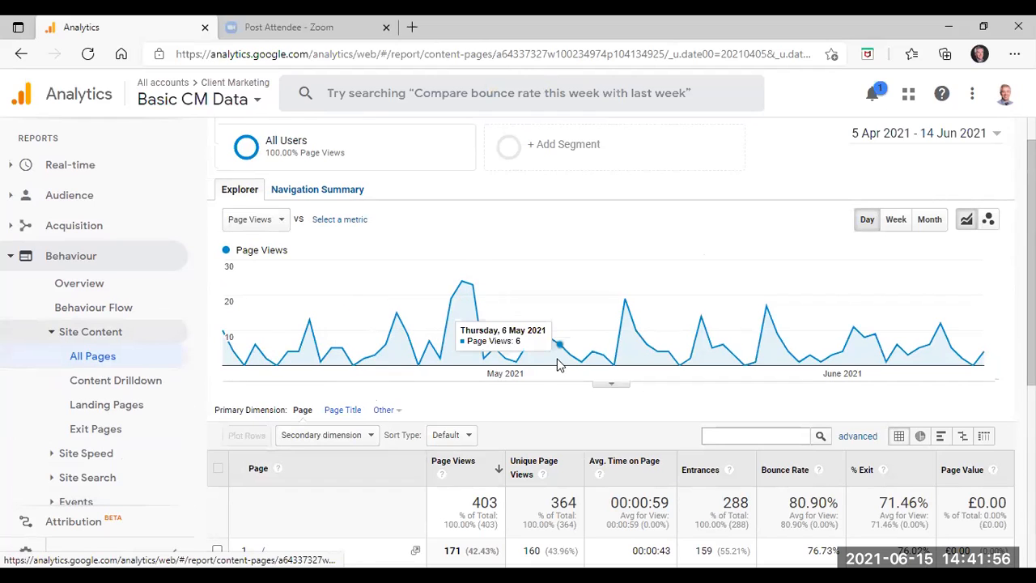
pyautogui.scroll(-2, 605, 364)
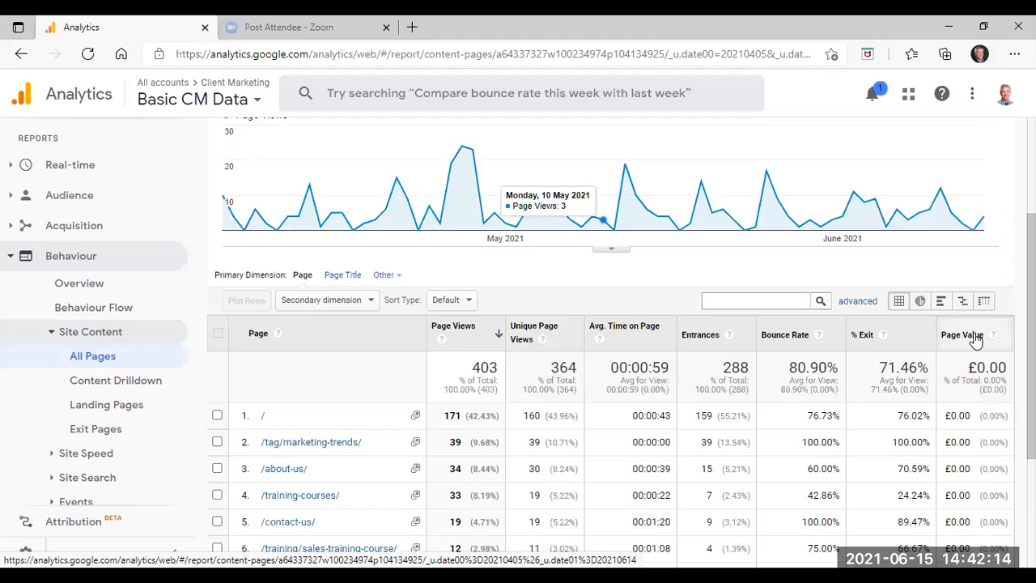
pyautogui.moveTo(995, 341)
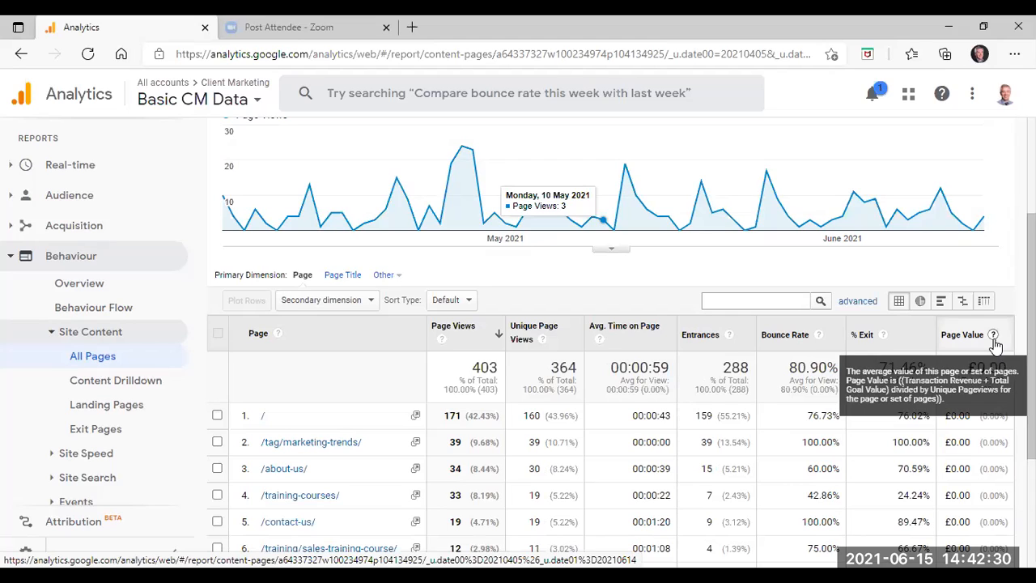
# Collapse the Behaviour section, look over the report groups under Conversions, and collapse that section too.
pyautogui.click(10, 258)
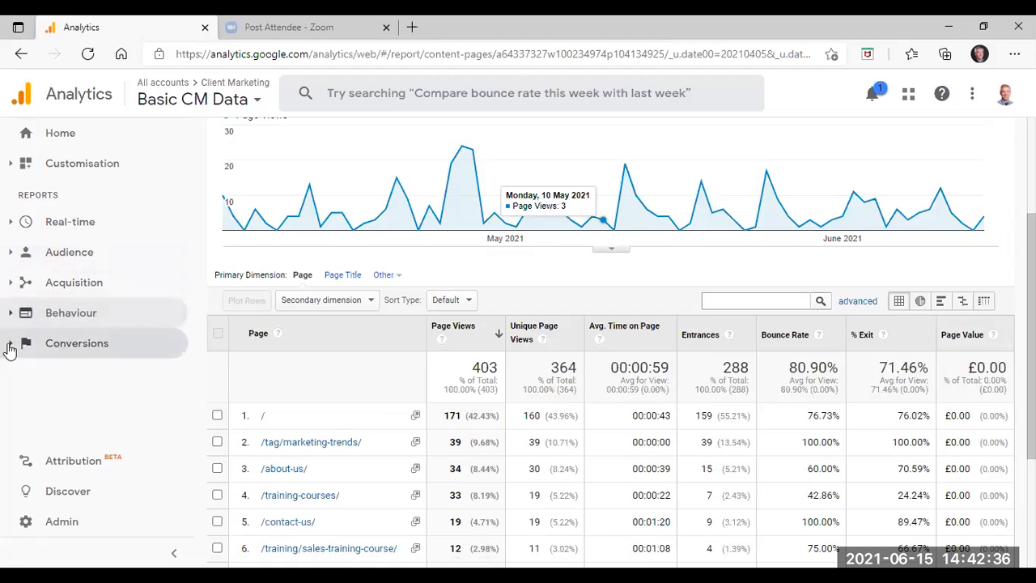
pyautogui.click(9, 348)
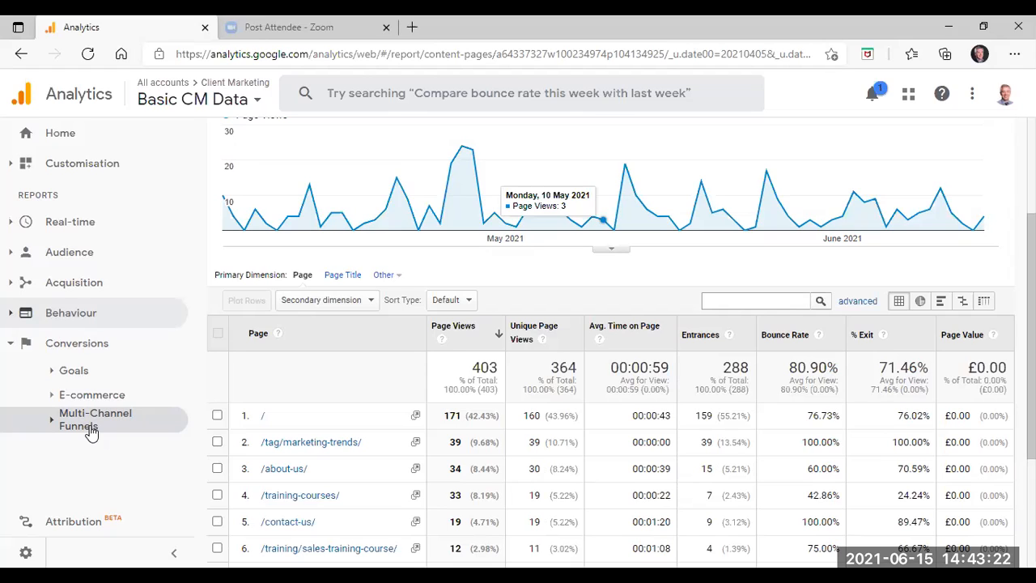
pyautogui.click(9, 347)
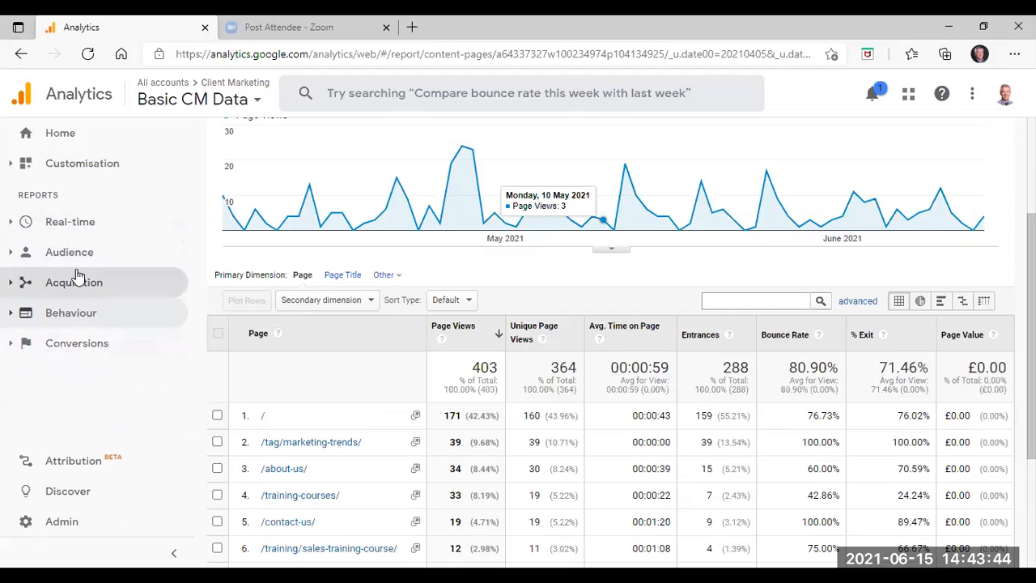
# Open the Admin page and look over the properties available under the account, leaving Client Marketing selected.
pyautogui.click(79, 323)
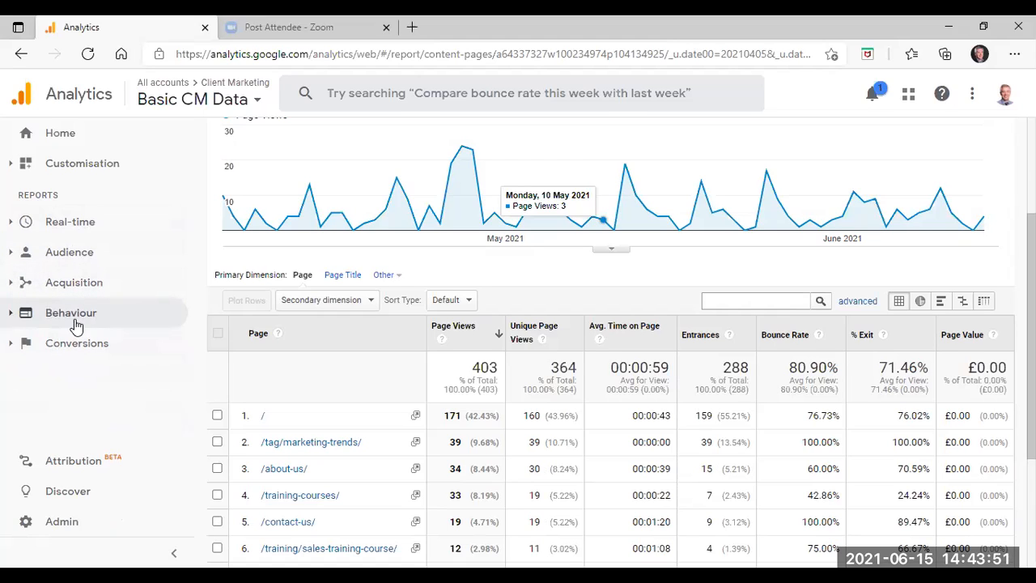
pyautogui.click(71, 526)
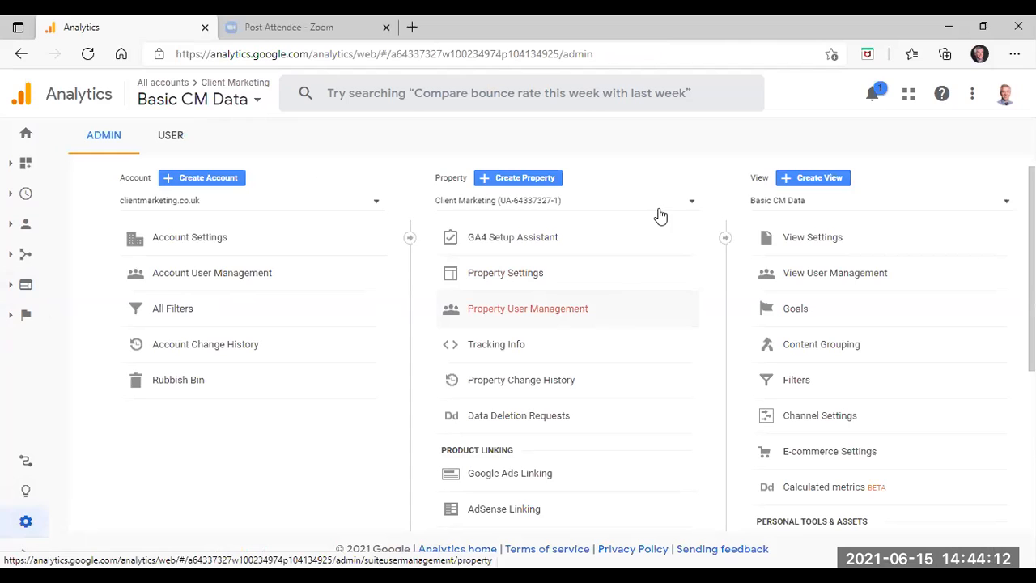
pyautogui.click(691, 204)
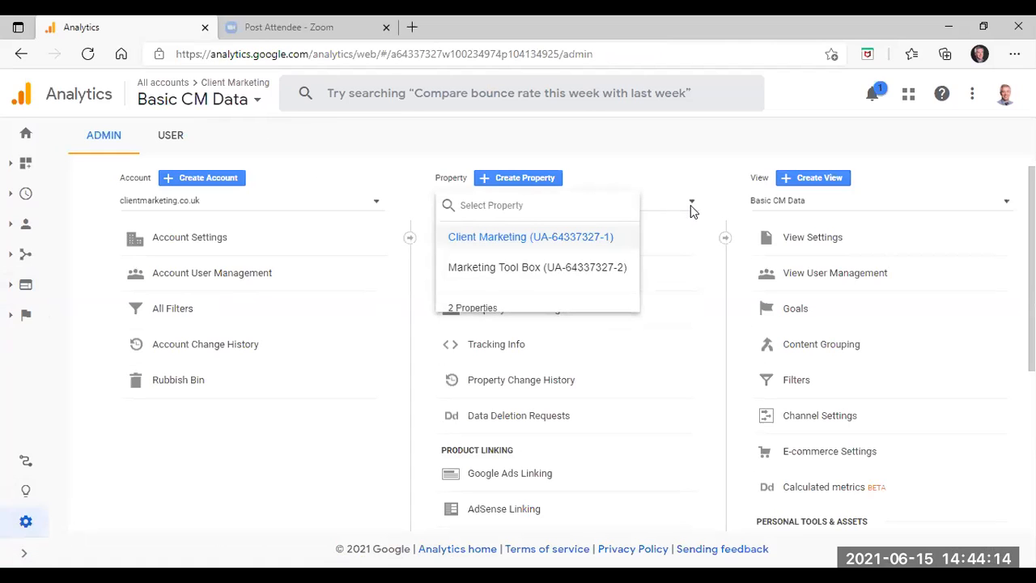
pyautogui.click(691, 205)
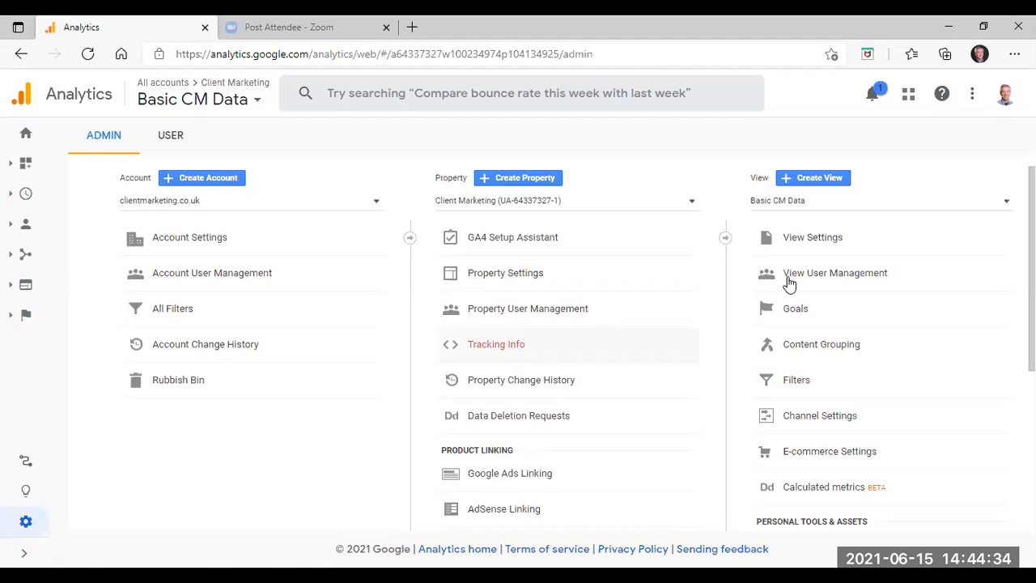
# Open View Settings for the Basic CM Data view and review its basic settings, currency, bot filtering and site search tracking options.
pyautogui.click(811, 243)
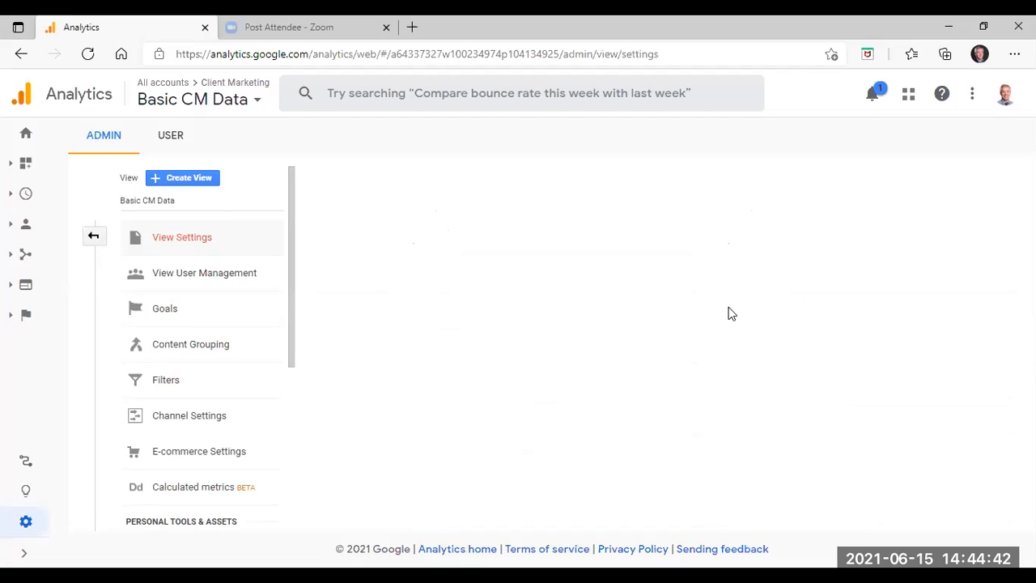
pyautogui.scroll(-2, 657, 365)
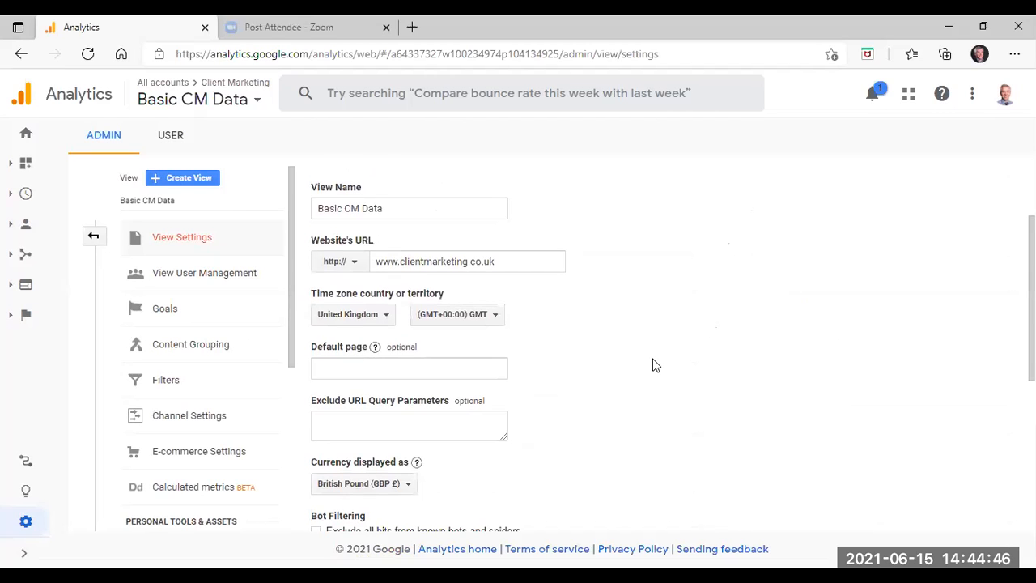
pyautogui.scroll(1, 653, 364)
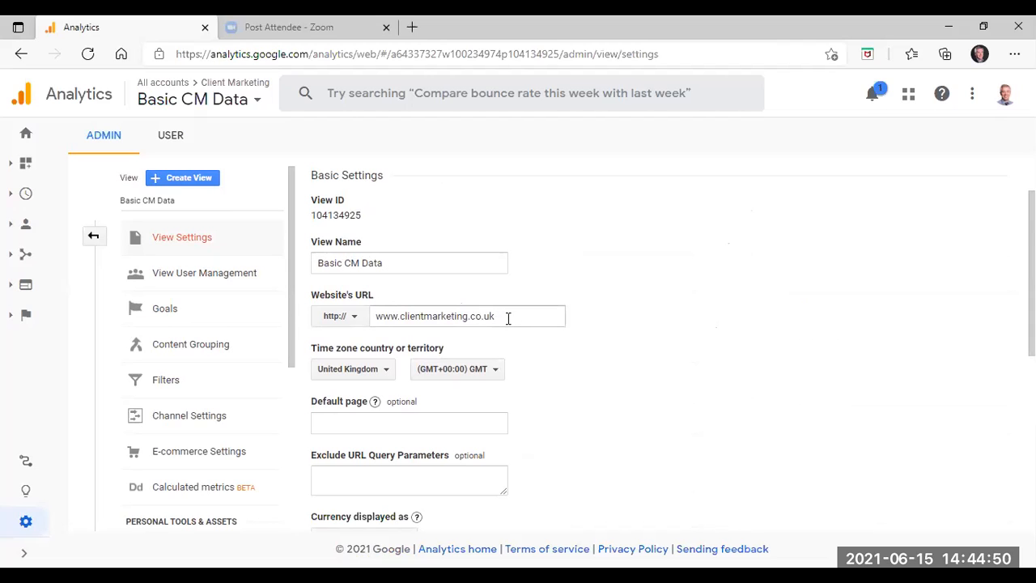
pyautogui.scroll(-2, 676, 394)
pyautogui.scroll(-1, 677, 395)
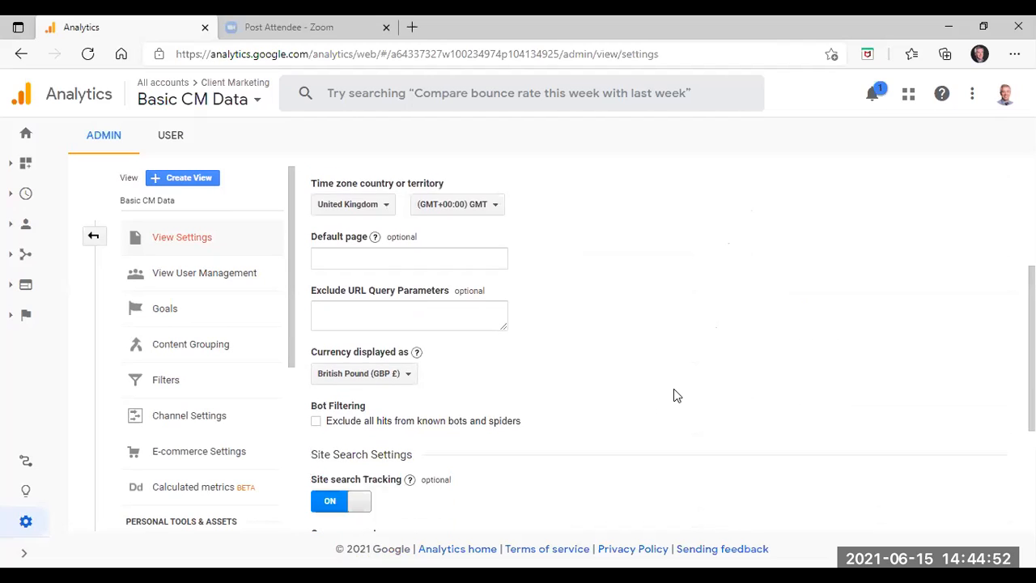
pyautogui.click(405, 315)
pyautogui.scroll(-1, 490, 417)
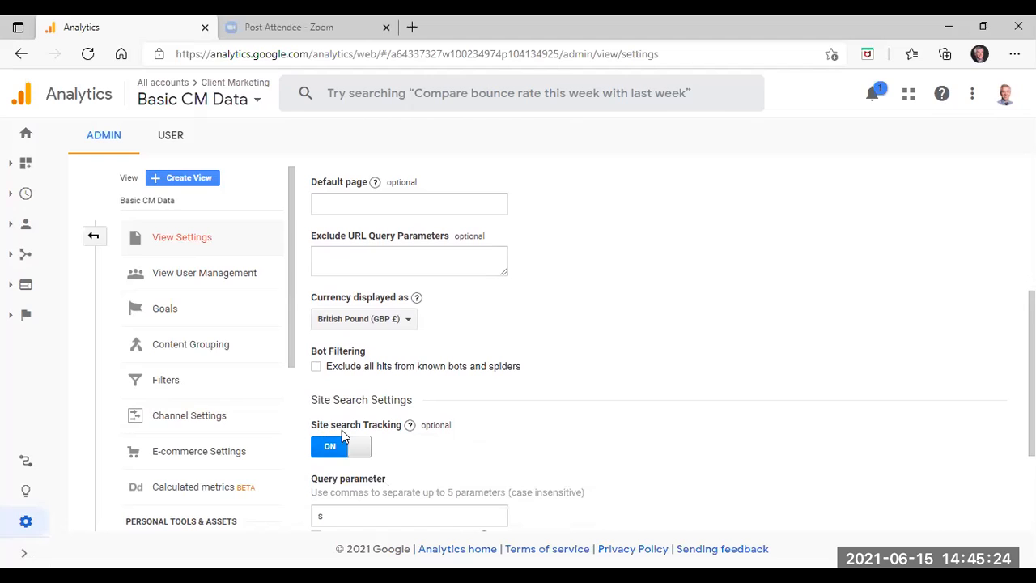
pyautogui.moveTo(411, 435)
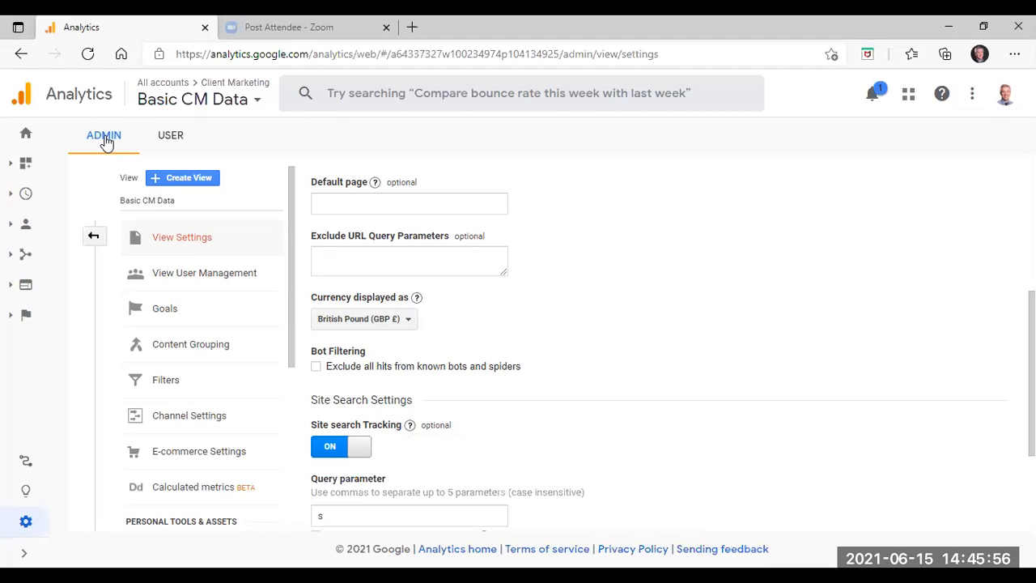
# Return to the Analytics Home dashboard and look over the users chart and active users card.
pyautogui.click(24, 138)
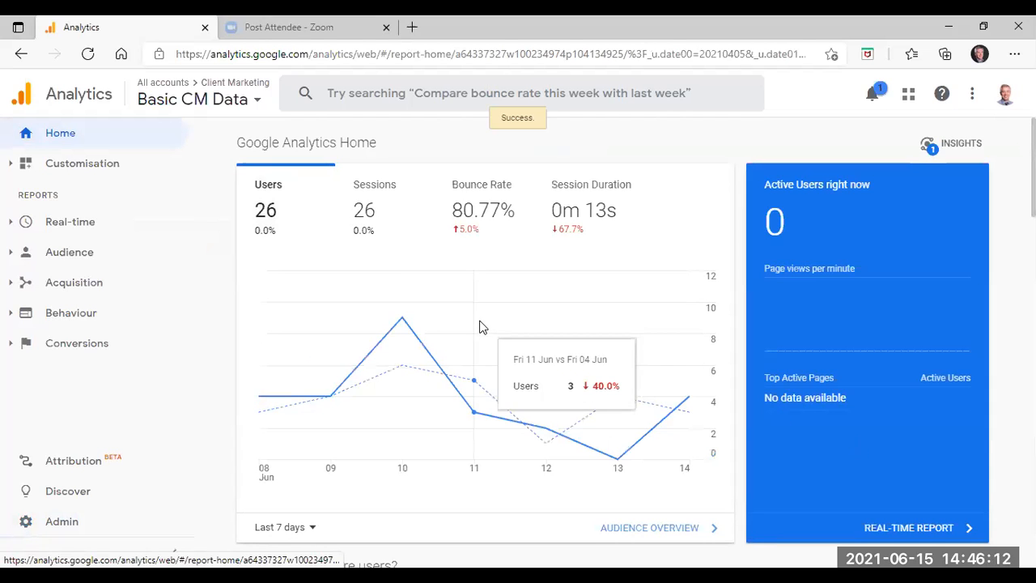
pyautogui.scroll(-3, 385, 403)
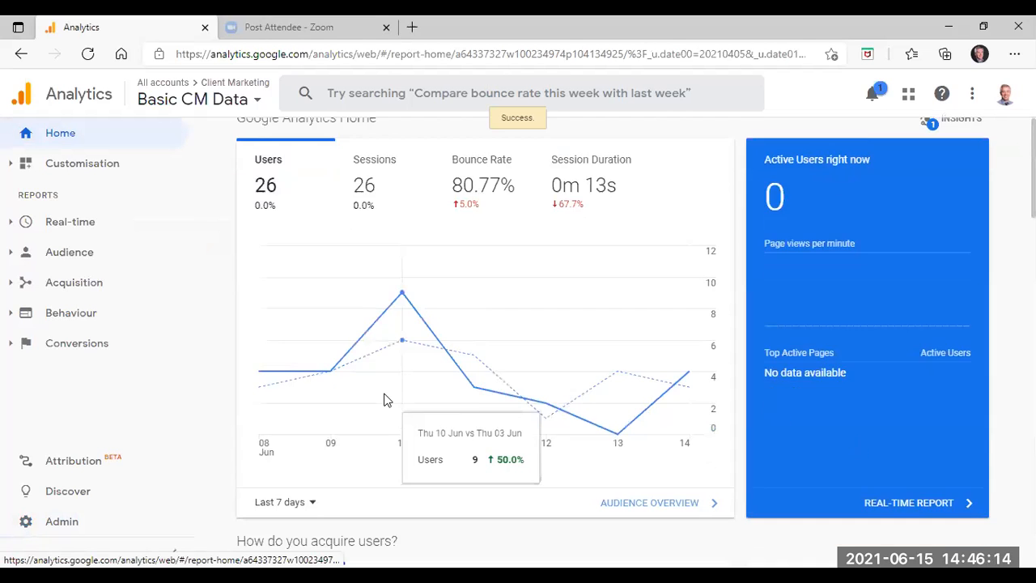
pyautogui.scroll(3, 384, 389)
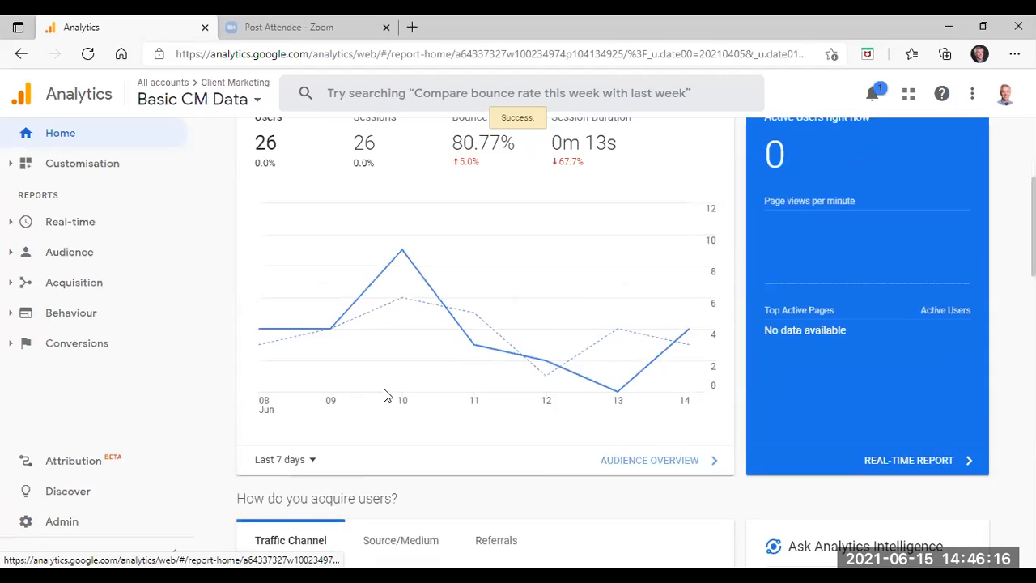